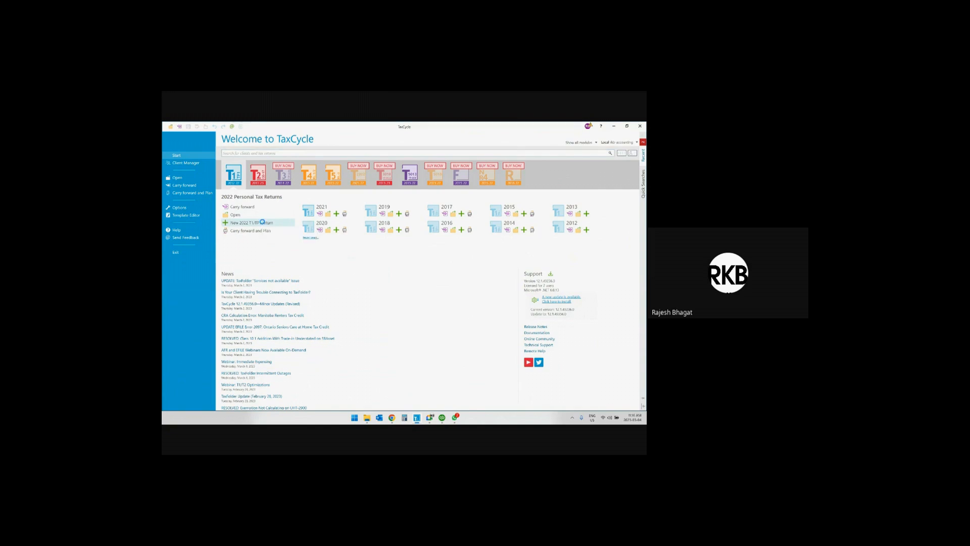
# Start a new 2022 T1/TP1 return and browse its slips, worksheets and income statements in the form list.
pyautogui.click(259, 223)
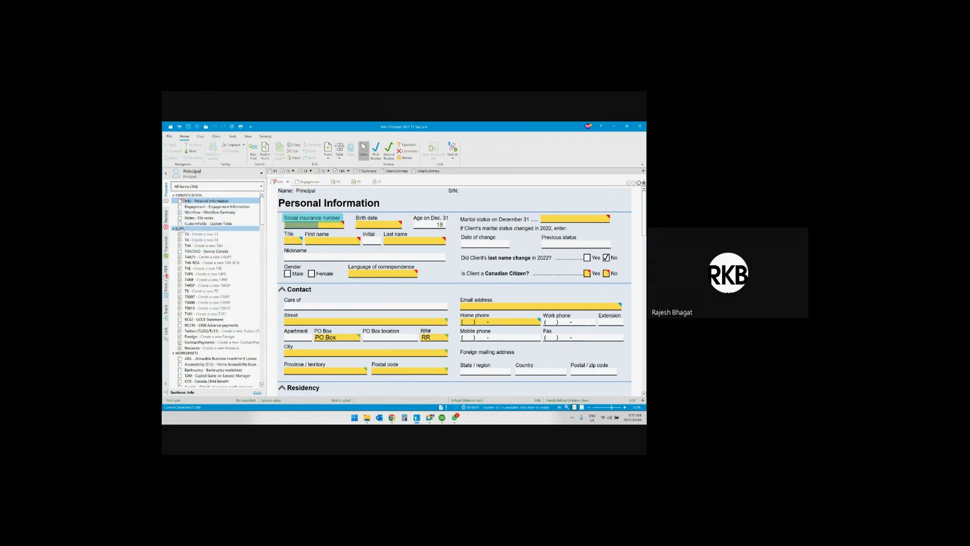
pyautogui.click(179, 229)
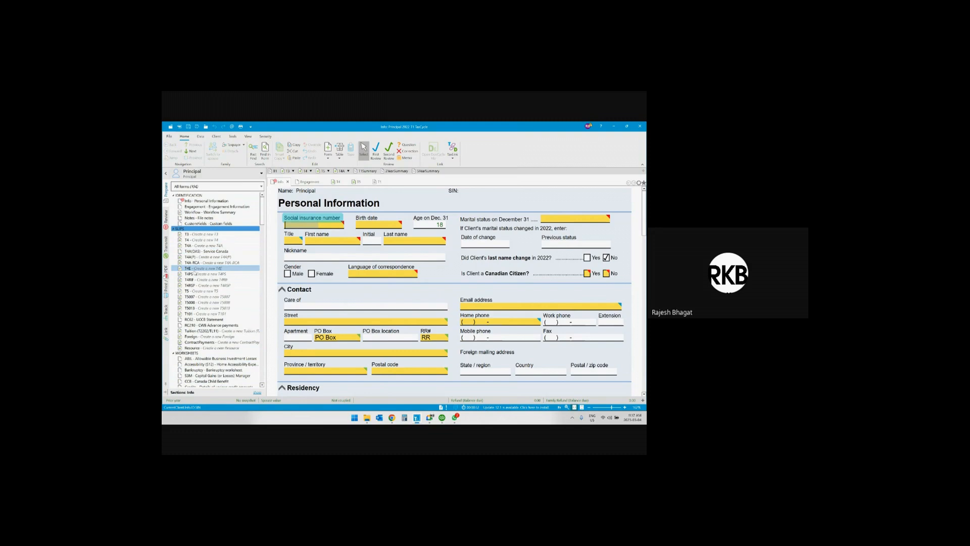
pyautogui.scroll(-2, 239, 306)
pyautogui.click(233, 311)
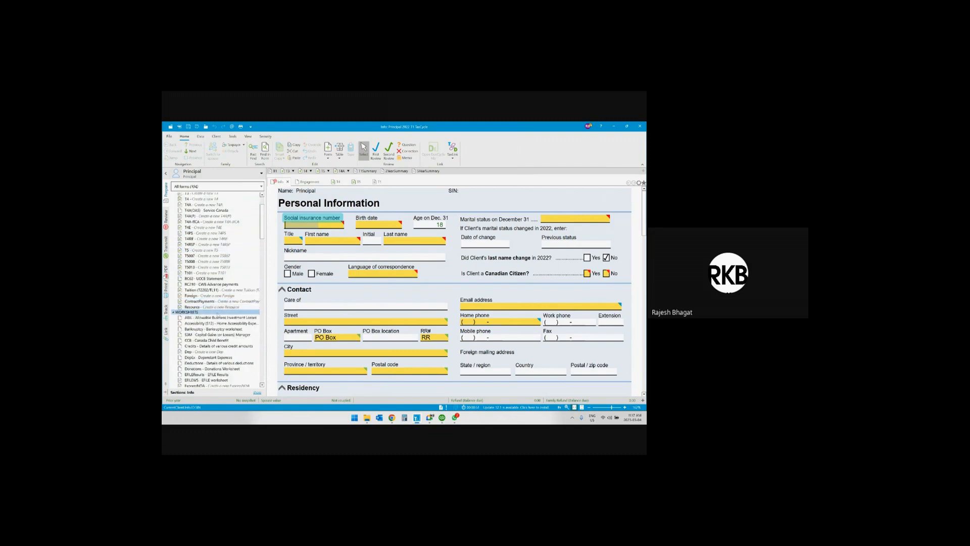
pyautogui.scroll(-2, 212, 245)
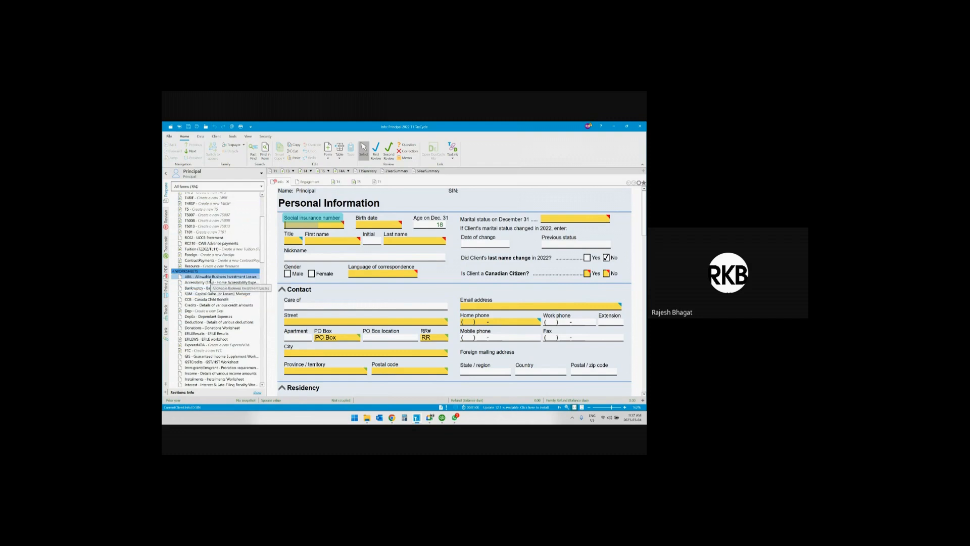
pyautogui.scroll(-10, 212, 281)
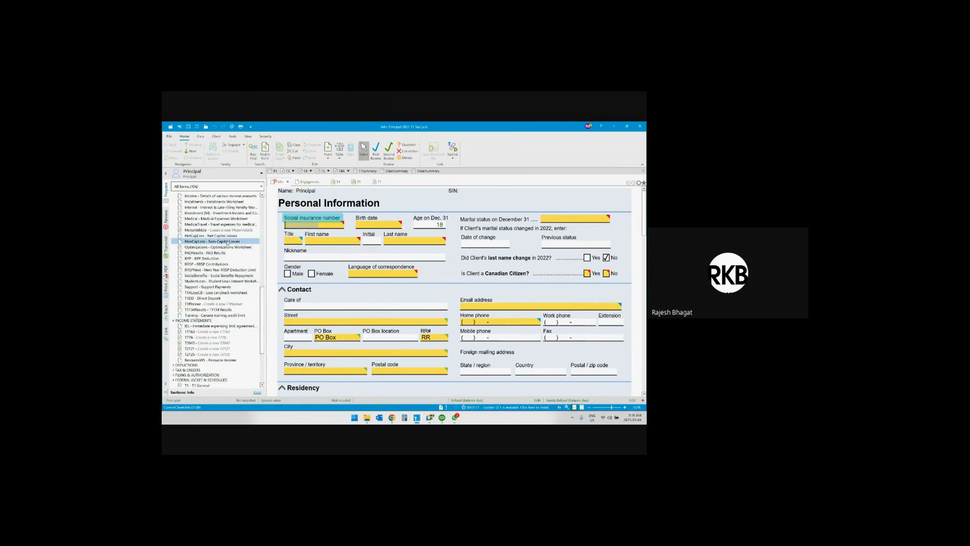
pyautogui.scroll(10, 227, 243)
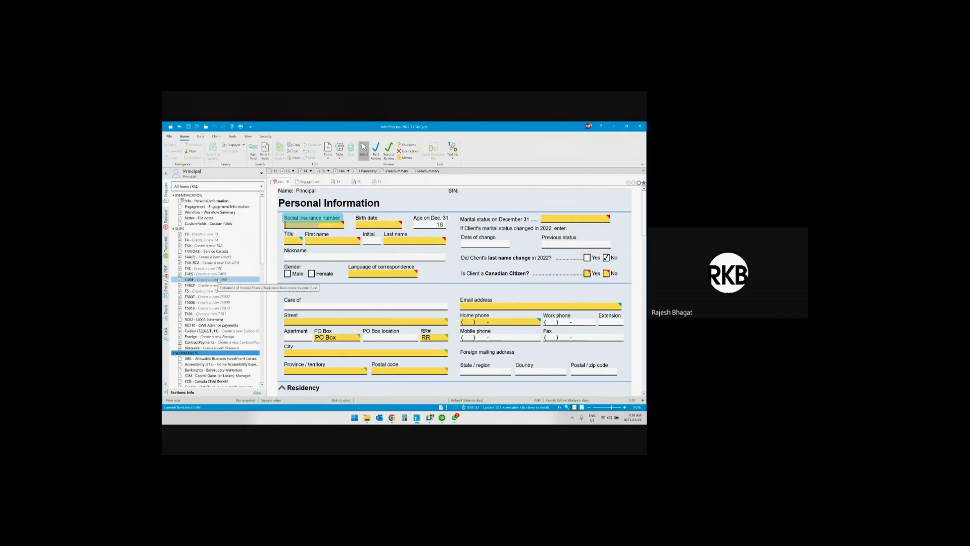
pyautogui.scroll(-15, 220, 290)
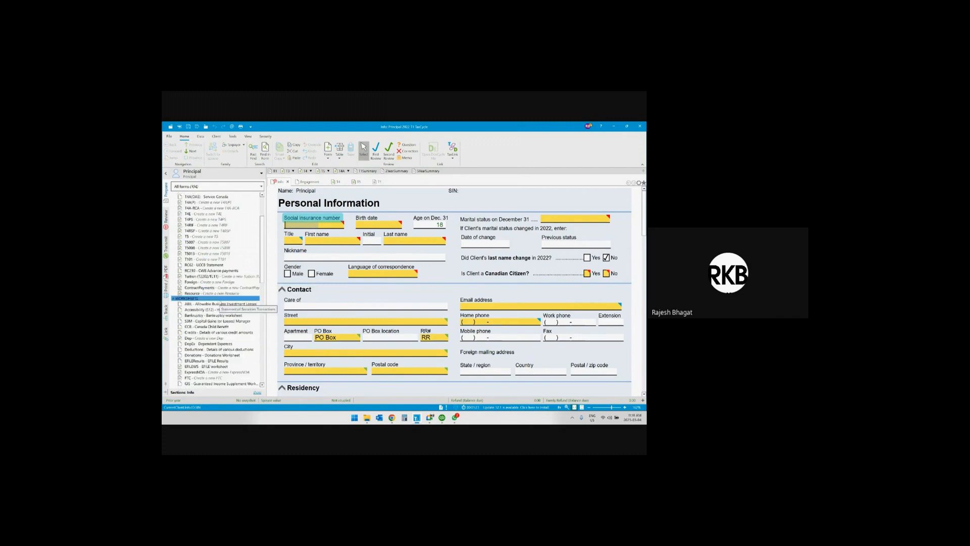
pyautogui.scroll(-4, 221, 302)
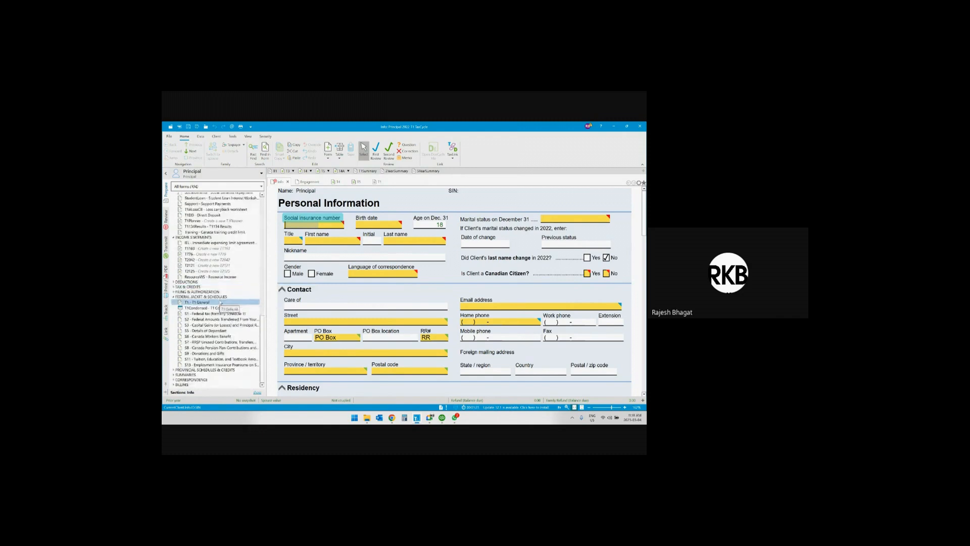
# Open the T1163, T776, T2042, T2121 and T2125 income statement forms to view them.
pyautogui.scroll(1, 219, 286)
pyautogui.click(212, 275)
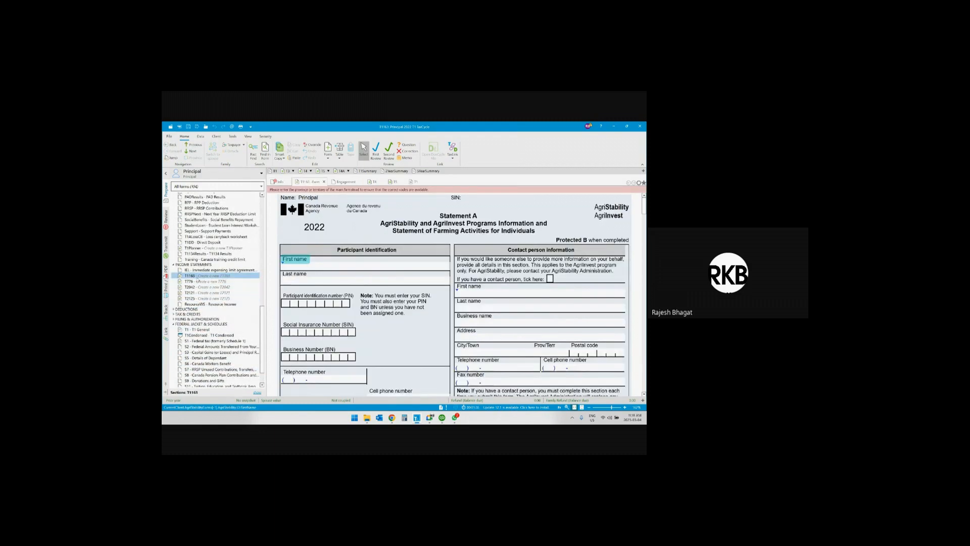
pyautogui.click(195, 281)
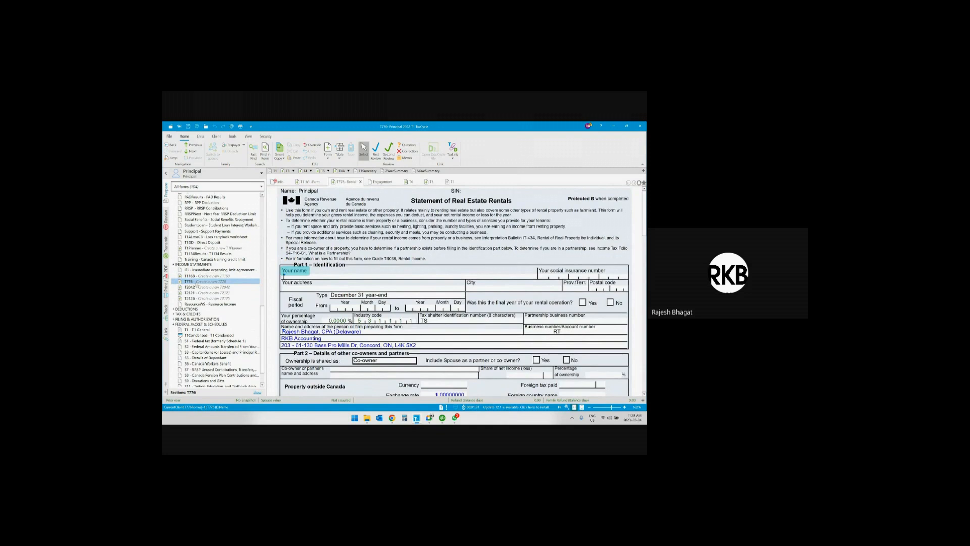
pyautogui.click(200, 287)
pyautogui.click(203, 293)
pyautogui.click(207, 299)
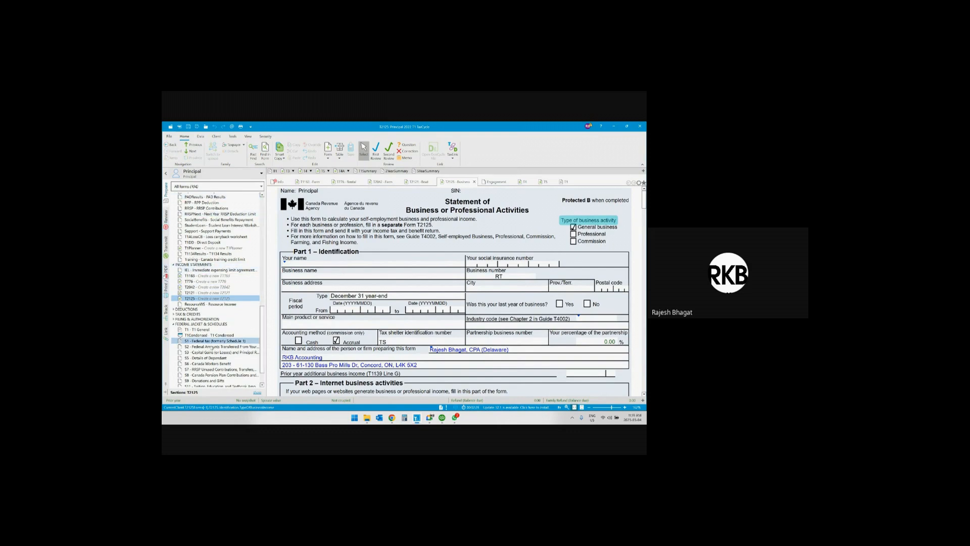
# Look back through the worksheets in the form list and search the forms for "t4".
pyautogui.scroll(6, 216, 303)
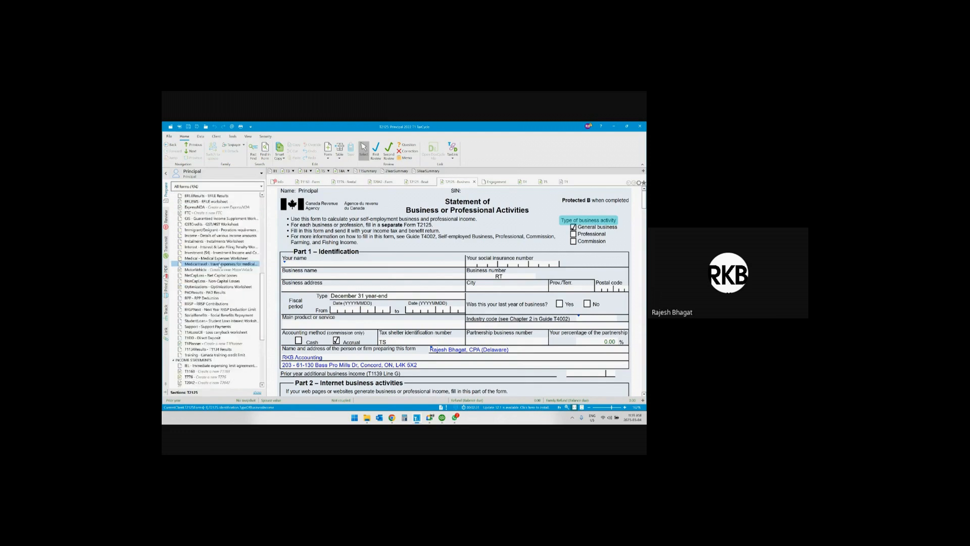
pyautogui.scroll(4, 213, 283)
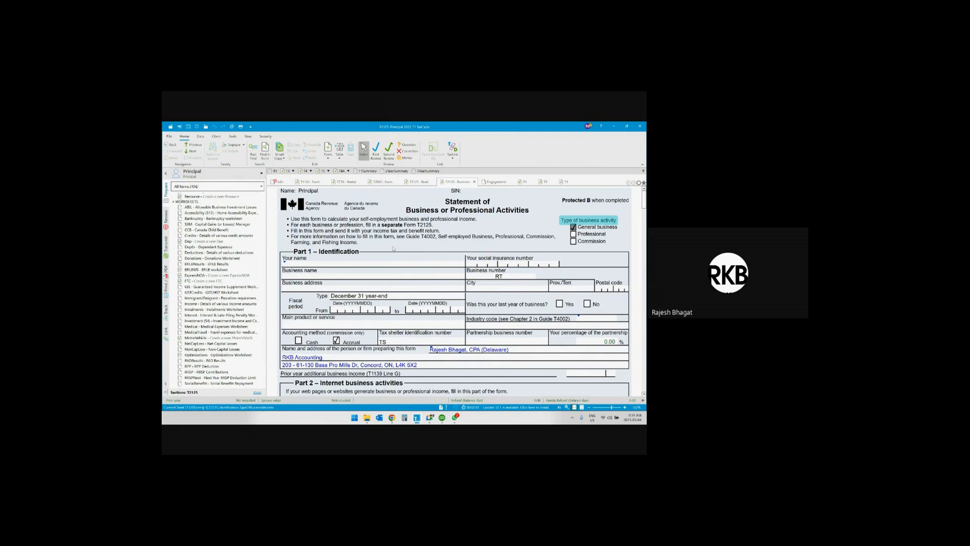
pyautogui.press('F4')
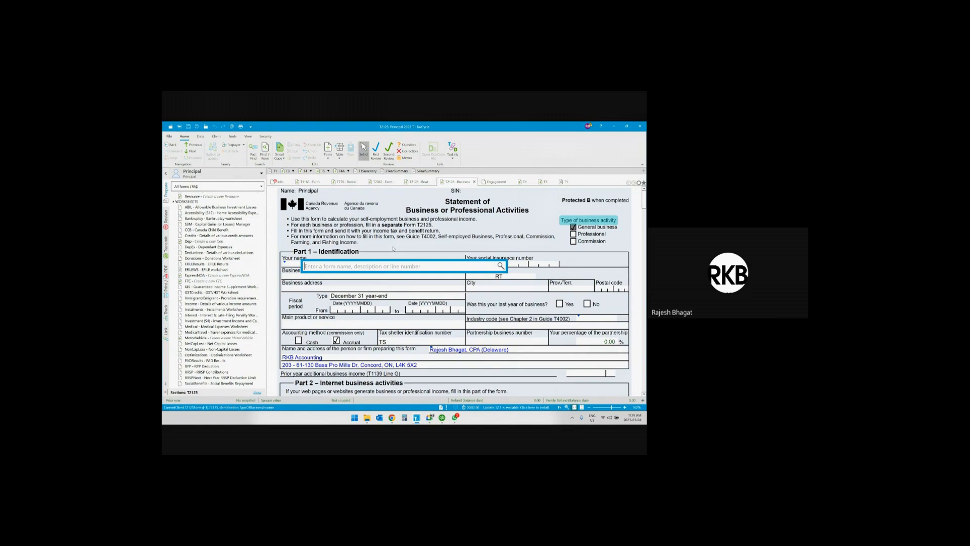
pyautogui.write('t4')
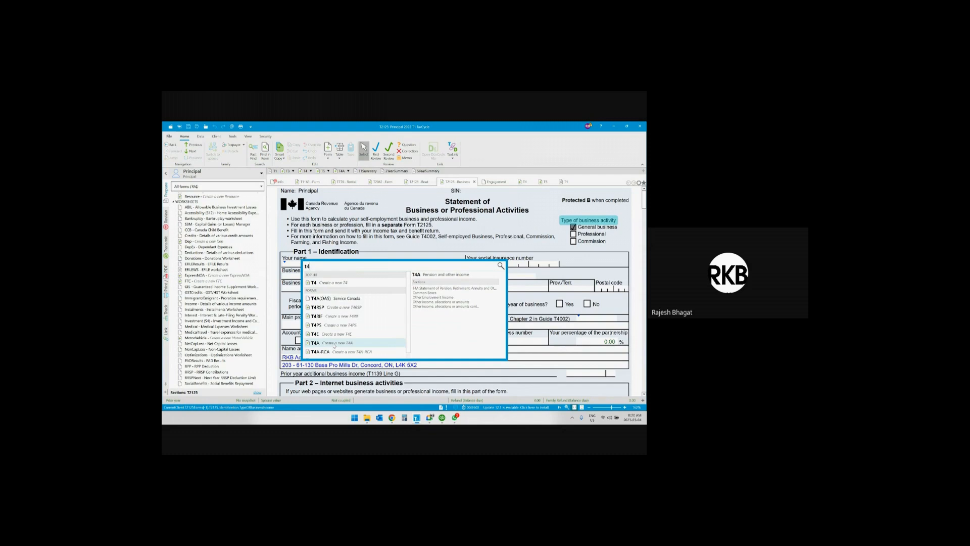
# View the return's outstanding review messages and its T1 EFILE transmission requirements.
pyautogui.scroll(5, 225, 235)
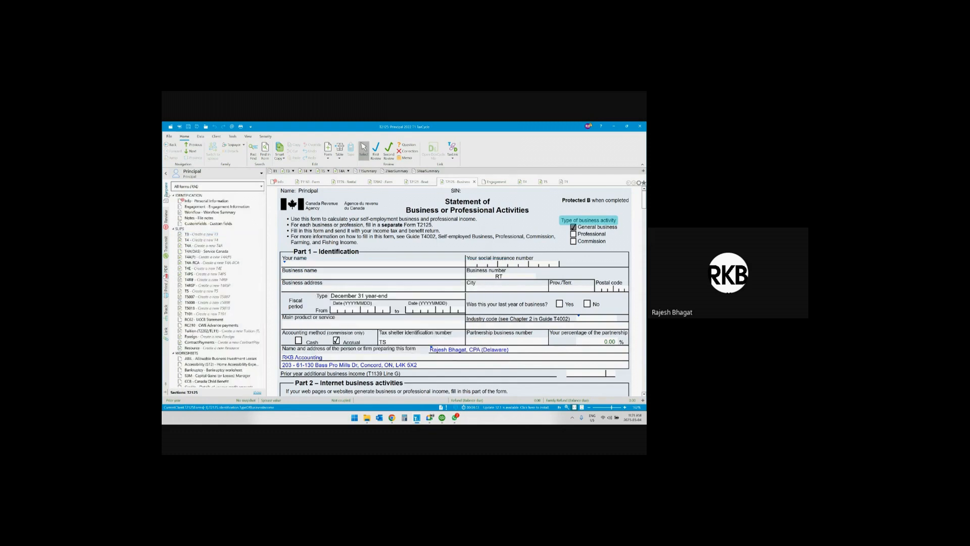
pyautogui.click(165, 216)
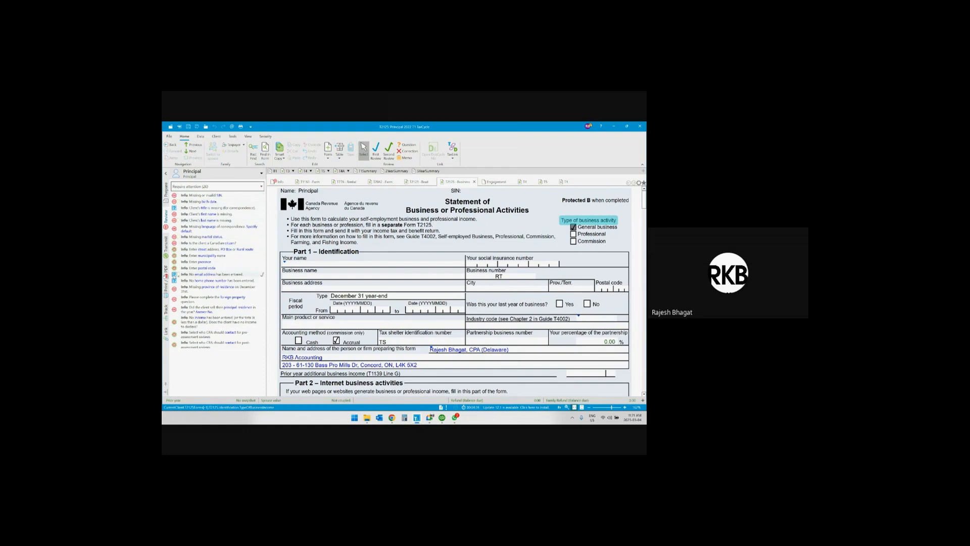
pyautogui.click(166, 247)
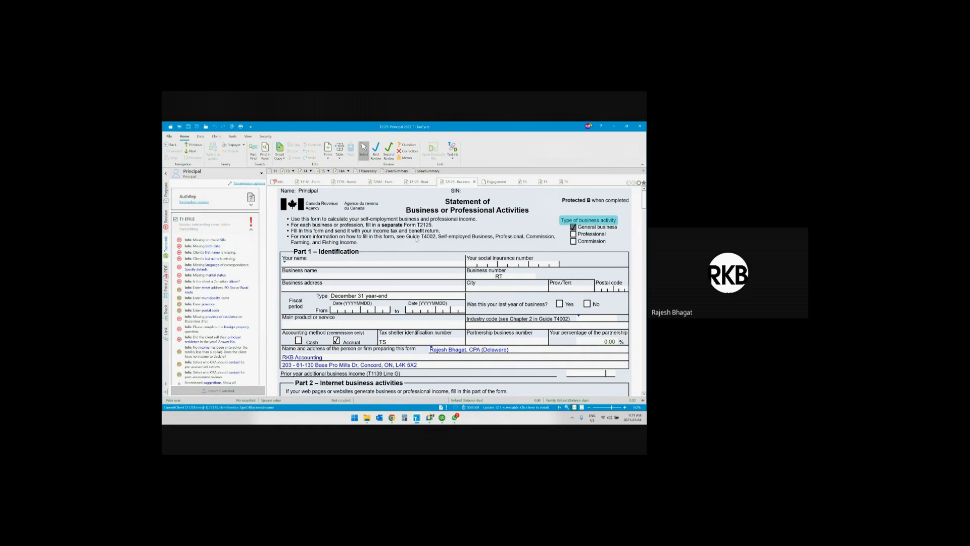
# Find and open the T183 electronic filing form and look through it to the Part F declaration.
pyautogui.press('F4')
pyautogui.write('t1')
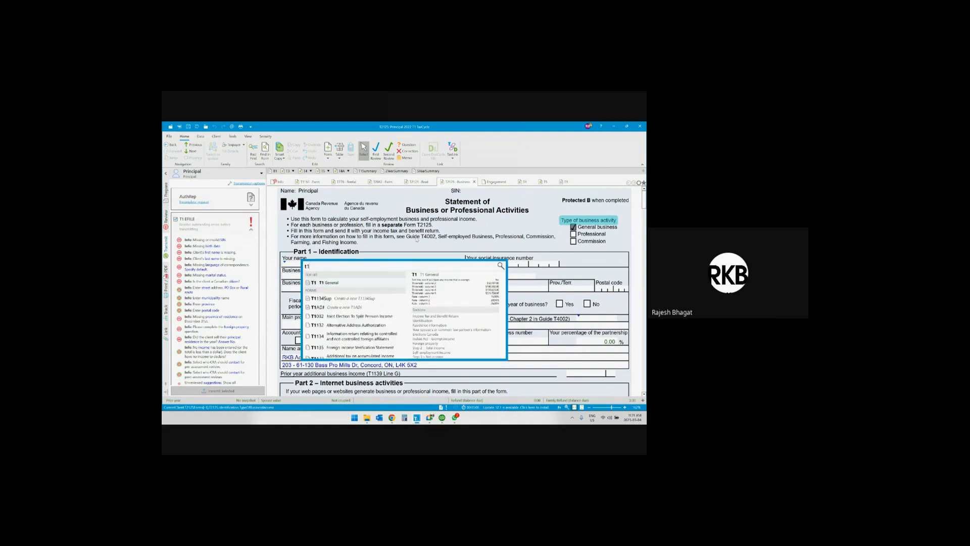
pyautogui.write('83')
pyautogui.press('Return')
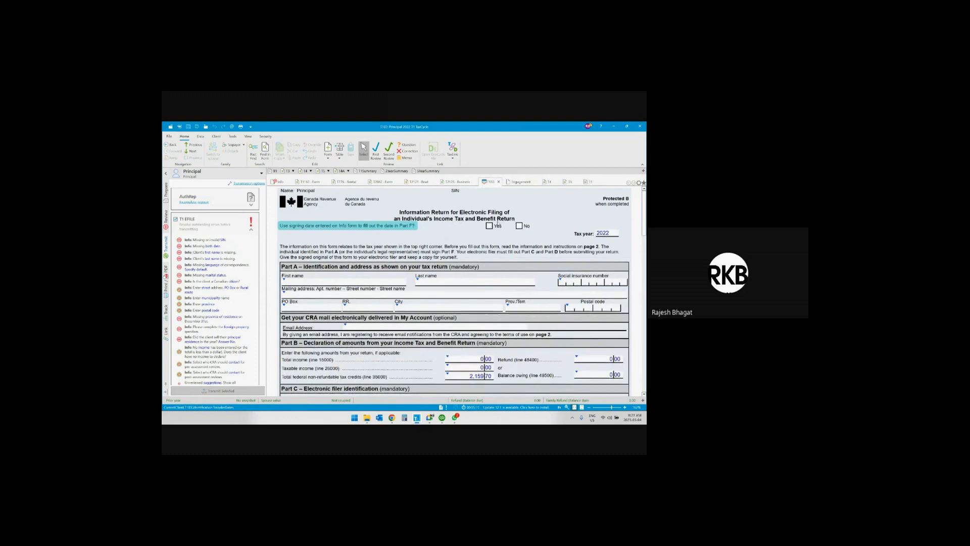
pyautogui.scroll(-10, 441, 277)
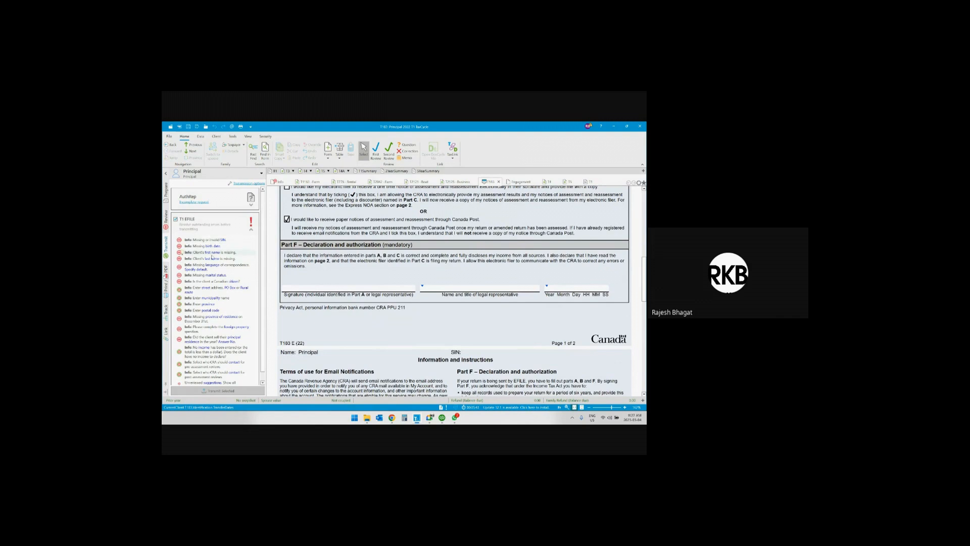
# Toggle the EFILEWS worksheet in the Client copy print set and reopen the Info personal information form.
pyautogui.click(166, 281)
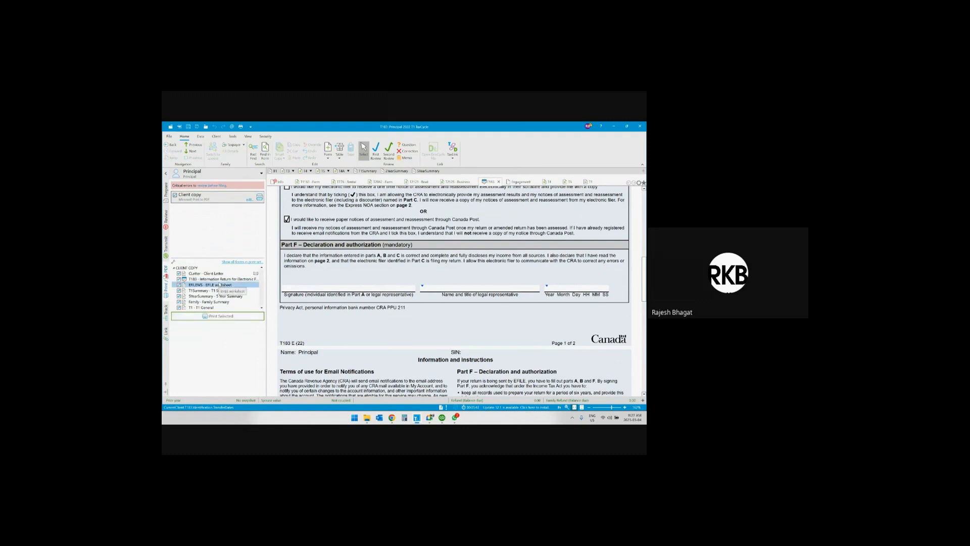
pyautogui.click(179, 285)
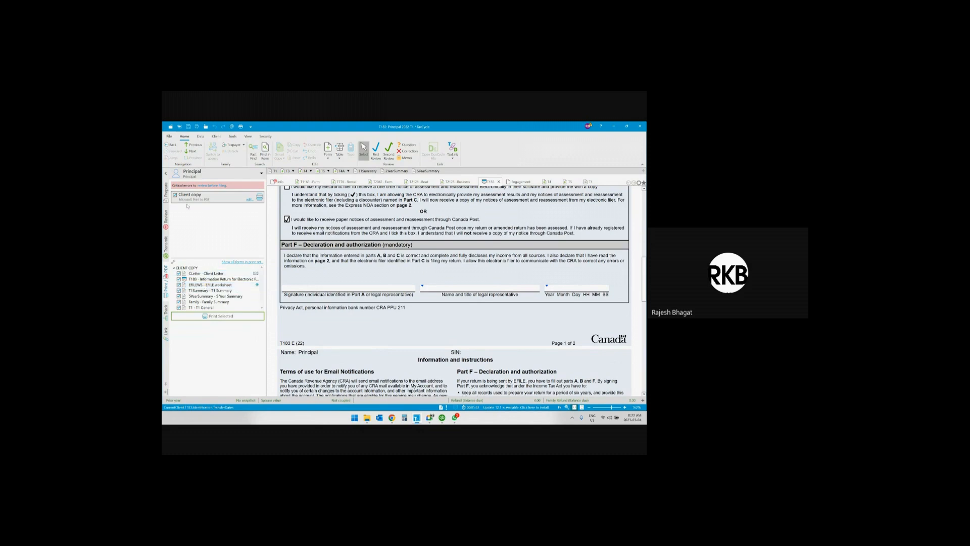
pyautogui.click(166, 191)
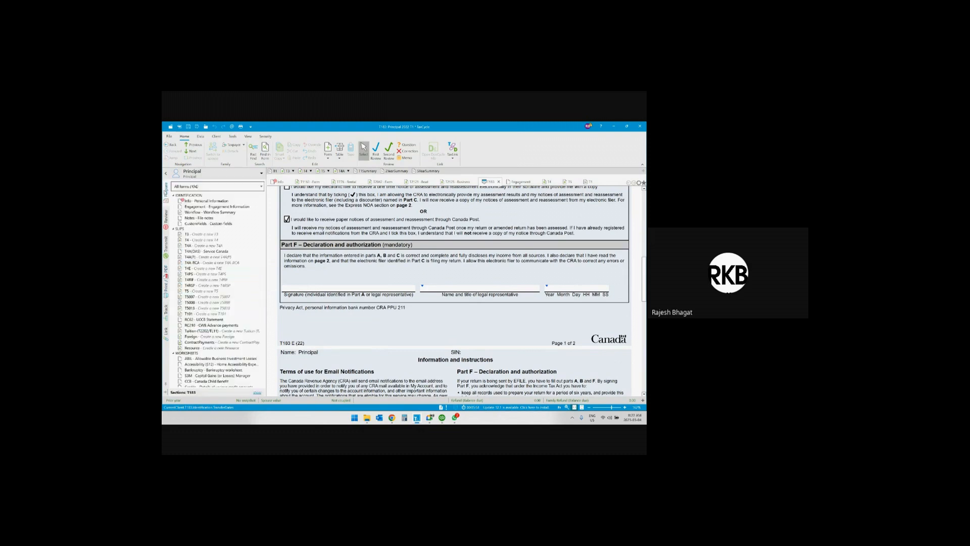
pyautogui.click(234, 202)
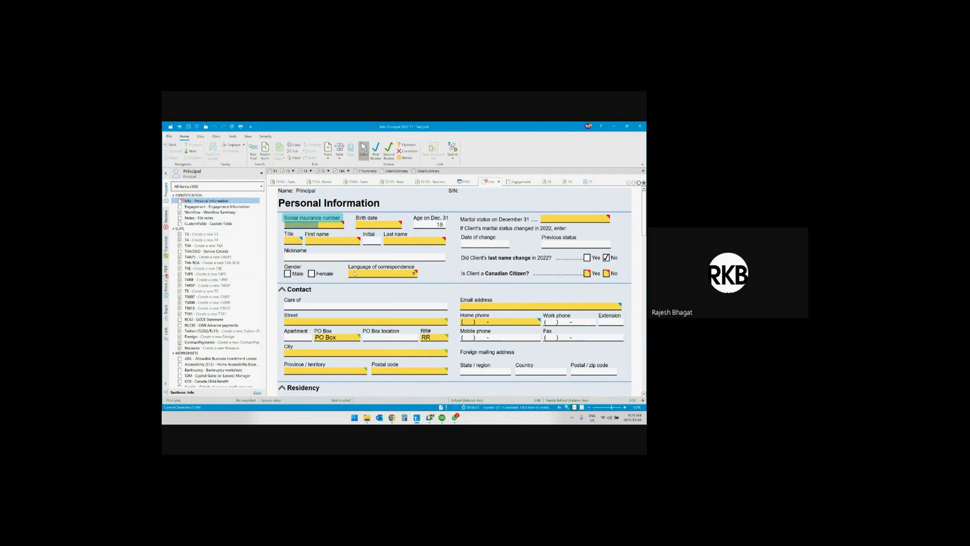
# Switch to File Explorer, open the Personal Info workbook from the Personal Tax folder and maximize it.
pyautogui.moveTo(355, 273)
pyautogui.click(369, 418)
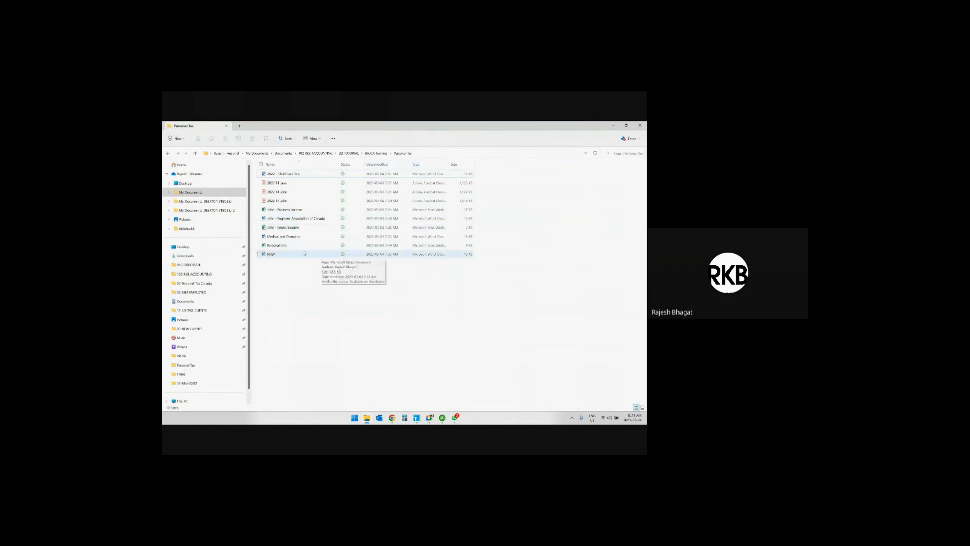
pyautogui.click(275, 246)
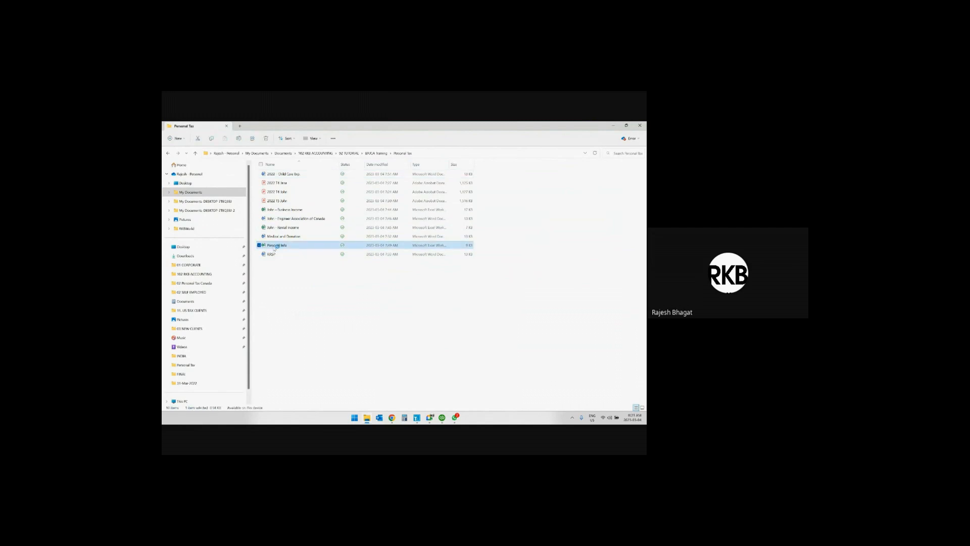
pyautogui.doubleClick(275, 247)
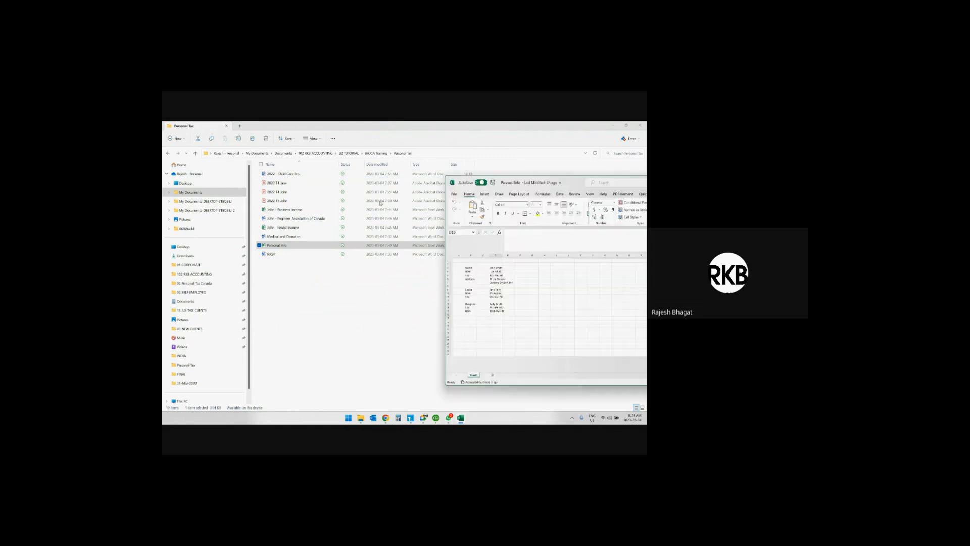
pyautogui.click(480, 202)
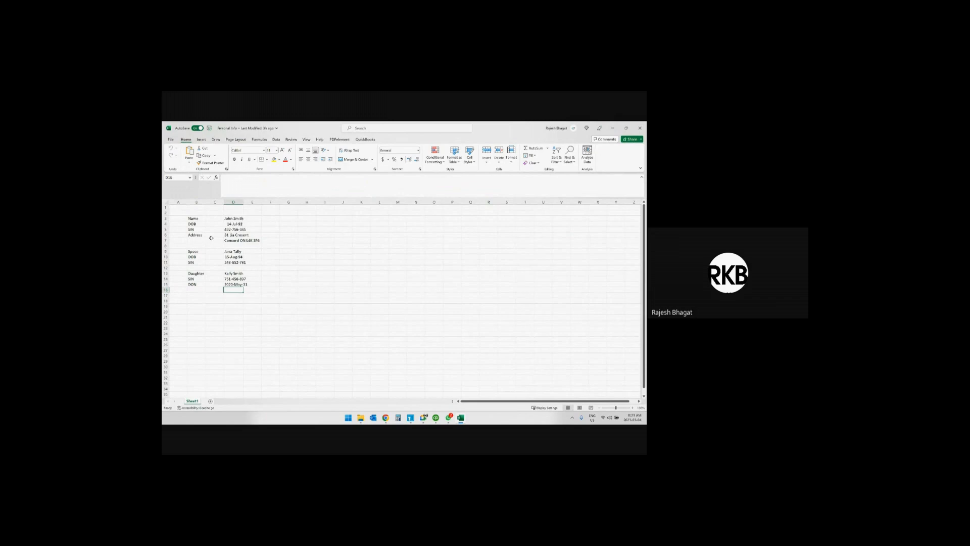
# Examine the personal details of the client, spouse and daughter in the workbook.
pyautogui.click(232, 229)
pyautogui.click(198, 252)
pyautogui.click(203, 273)
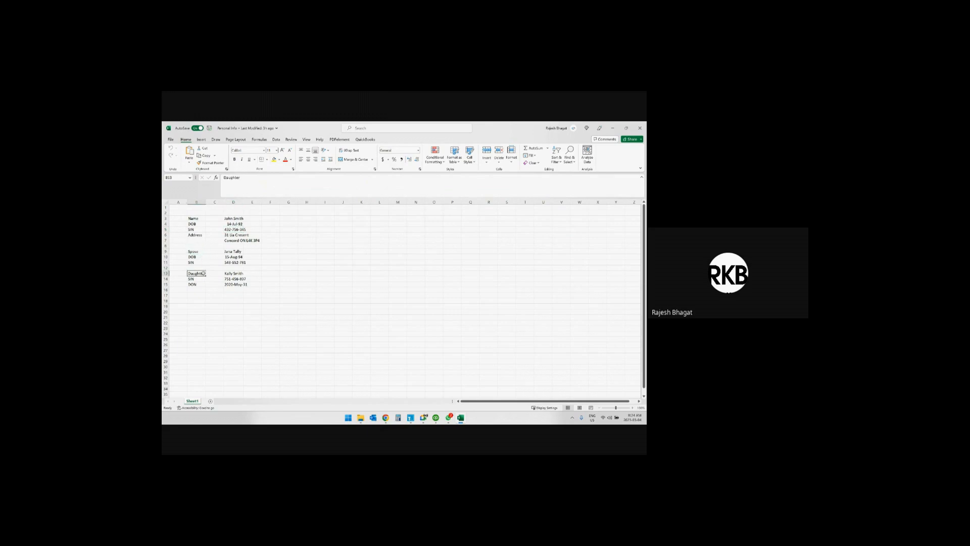
pyautogui.moveTo(230, 272); pyautogui.dragTo(246, 290)
pyautogui.click(228, 300)
pyautogui.click(236, 286)
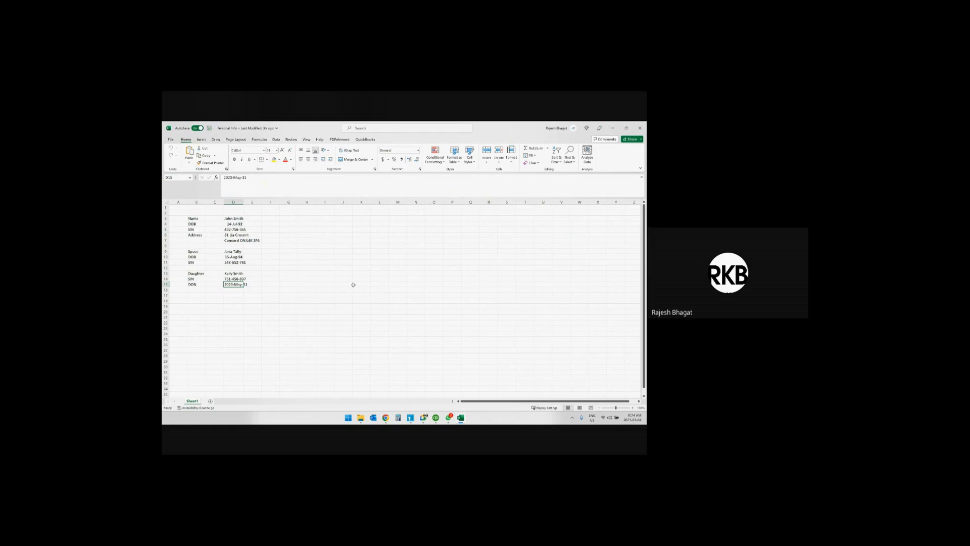
pyautogui.click(241, 274)
# Move the workbook window aside and enter the client's social insurance number on TaxCycle's Personal Information form.
pyautogui.moveTo(493, 130); pyautogui.dragTo(646, 127)
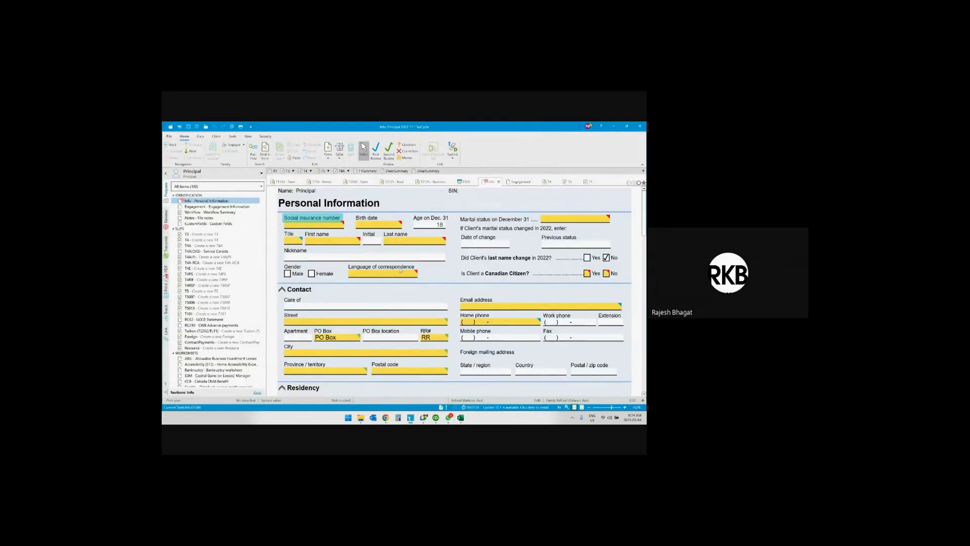
pyautogui.press('Tab')
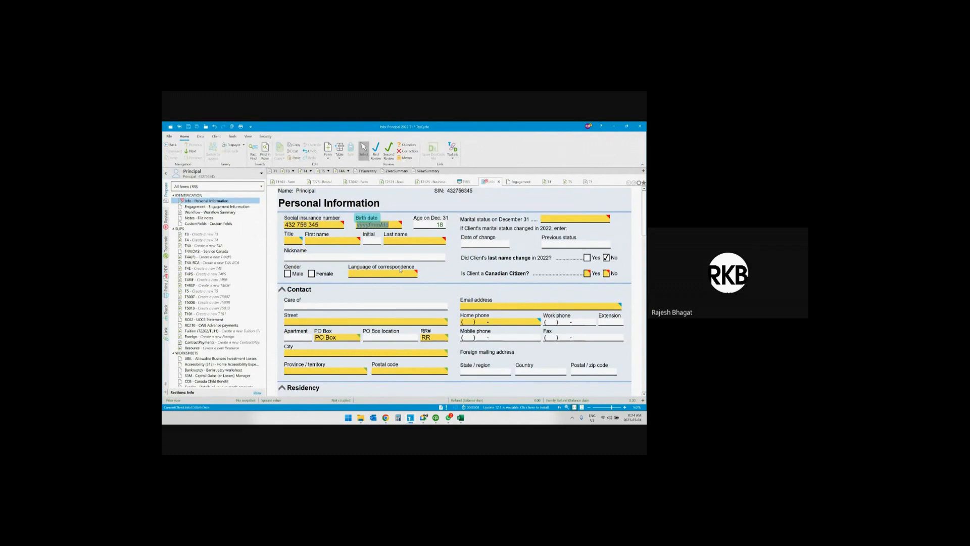
# Enter the client's birth date and set the title to Mr on the Personal Information form.
pyautogui.moveTo(338, 224)
pyautogui.write('1992/07/14')
pyautogui.press('Tab')
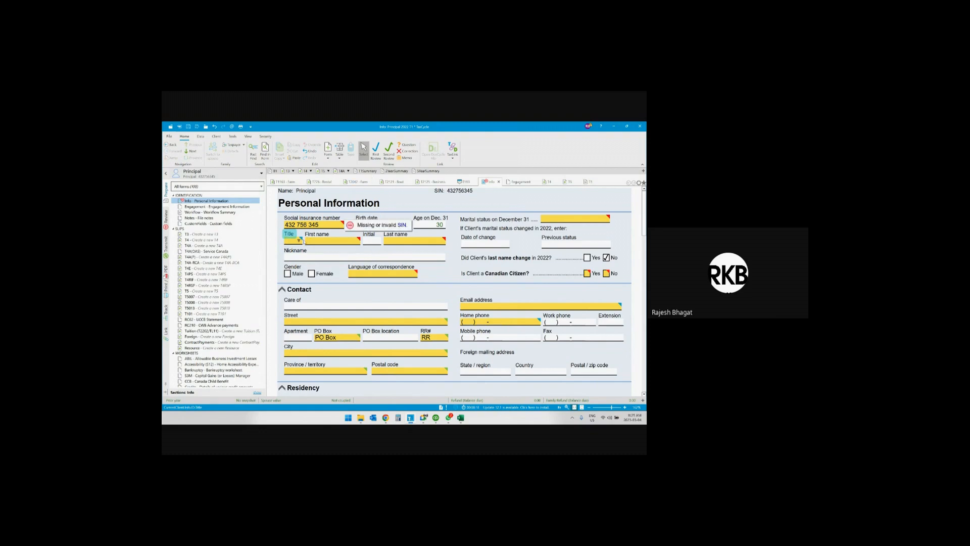
pyautogui.click(300, 241)
pyautogui.click(297, 268)
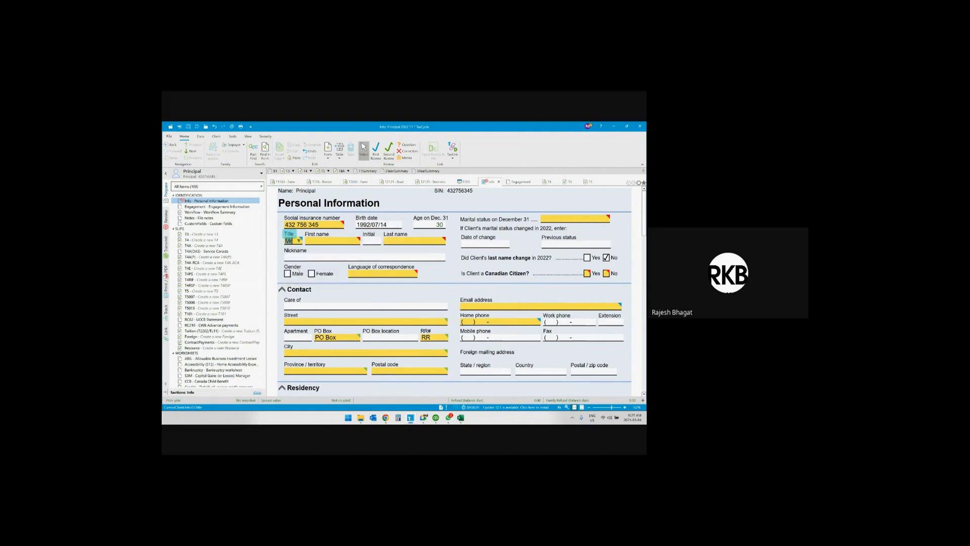
# Enter the client's first name and last name on the Personal Information form, leaving the initial blank.
pyautogui.press('Tab')
pyautogui.write('John Smit')
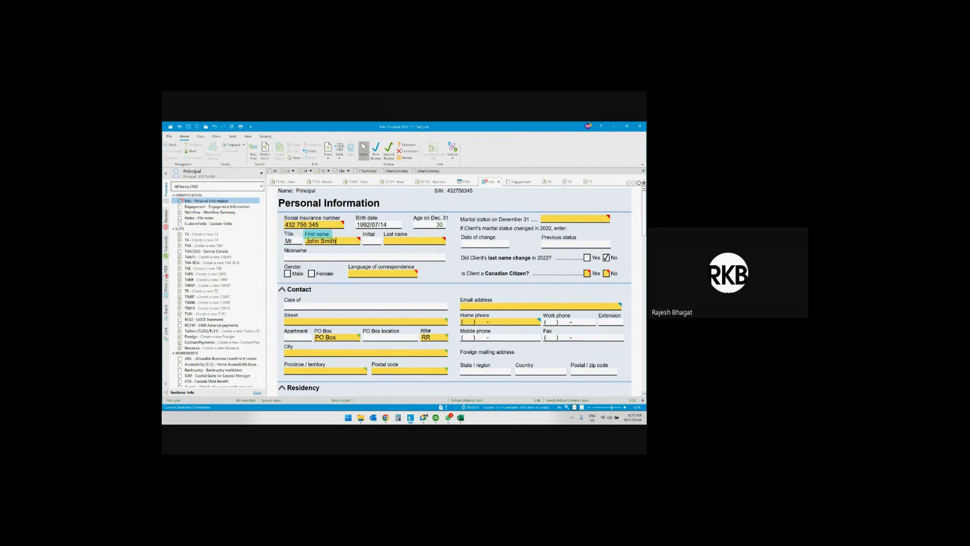
pyautogui.press('BackSpace')
pyautogui.press('BackSpace')
pyautogui.press('BackSpace')
pyautogui.press('BackSpace')
pyautogui.press('BackSpace')
pyautogui.press('Tab')
pyautogui.press('Tab')
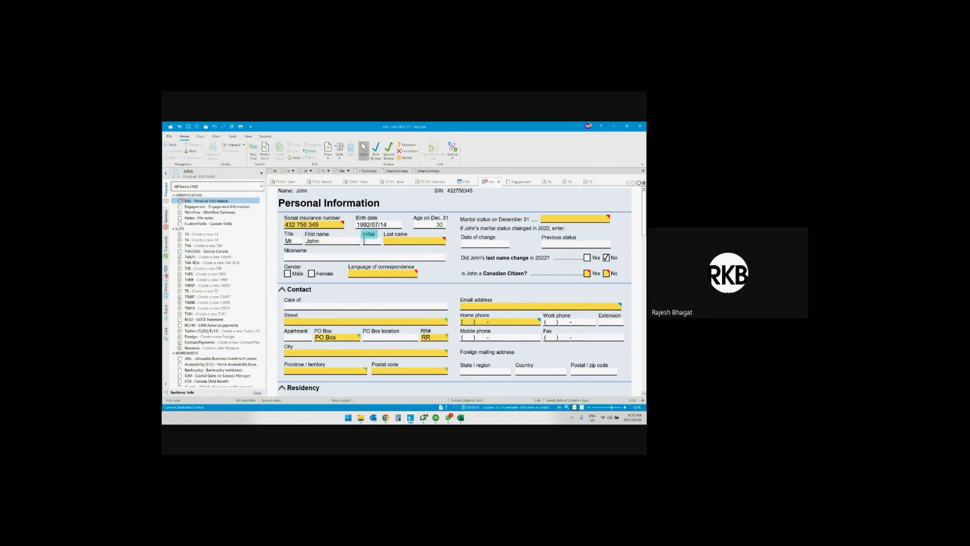
pyautogui.write('Smith')
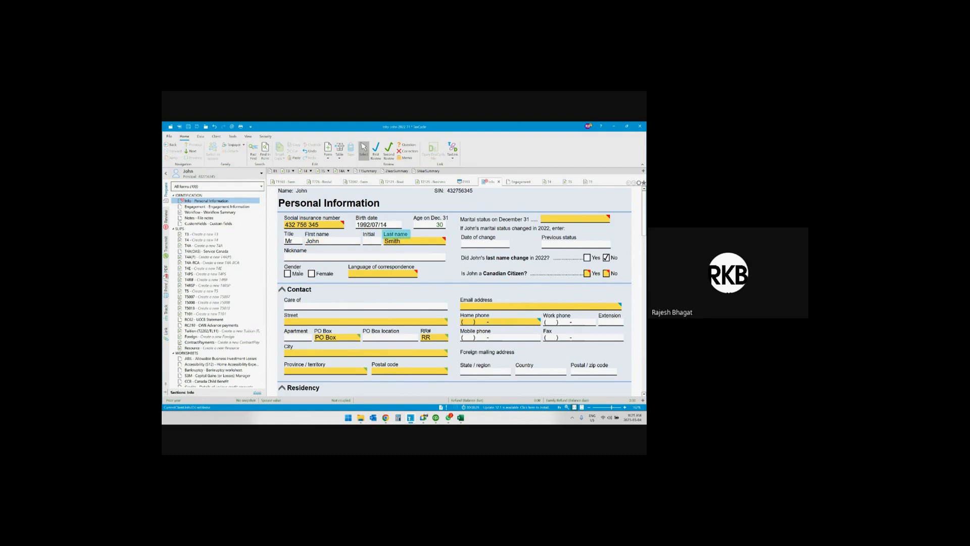
pyautogui.press('Tab')
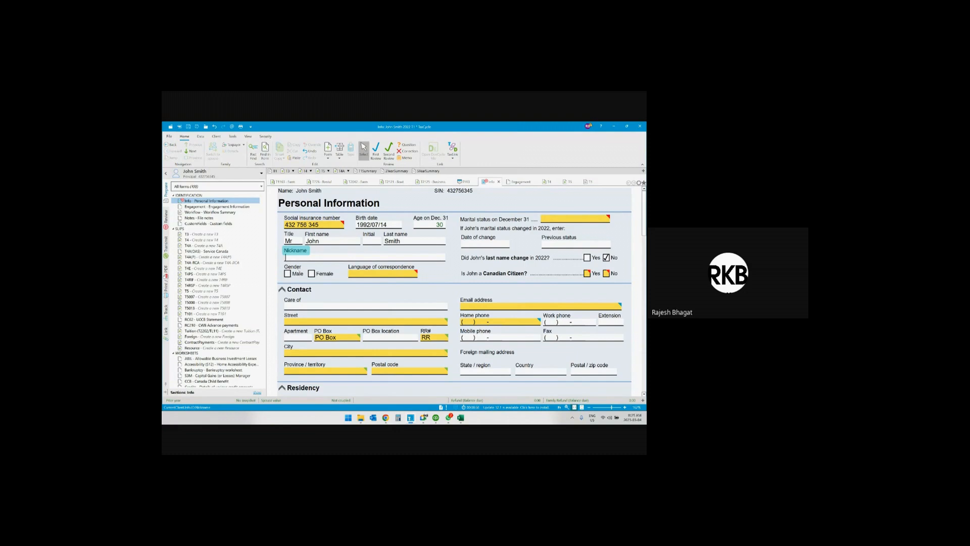
# Set the client's gender to Male and the language of correspondence to English, leaving the nickname blank.
pyautogui.press('Tab')
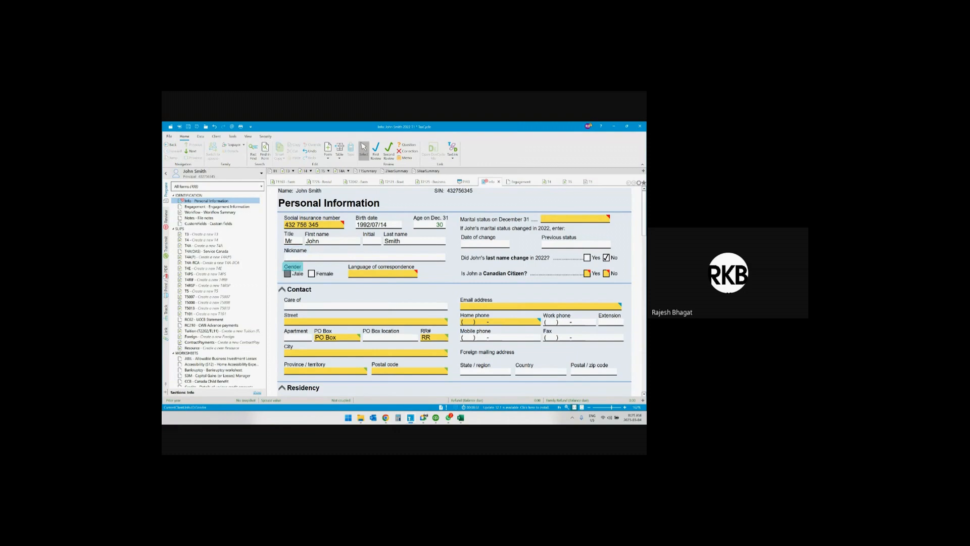
pyautogui.click(288, 275)
pyautogui.click(415, 274)
pyautogui.click(386, 285)
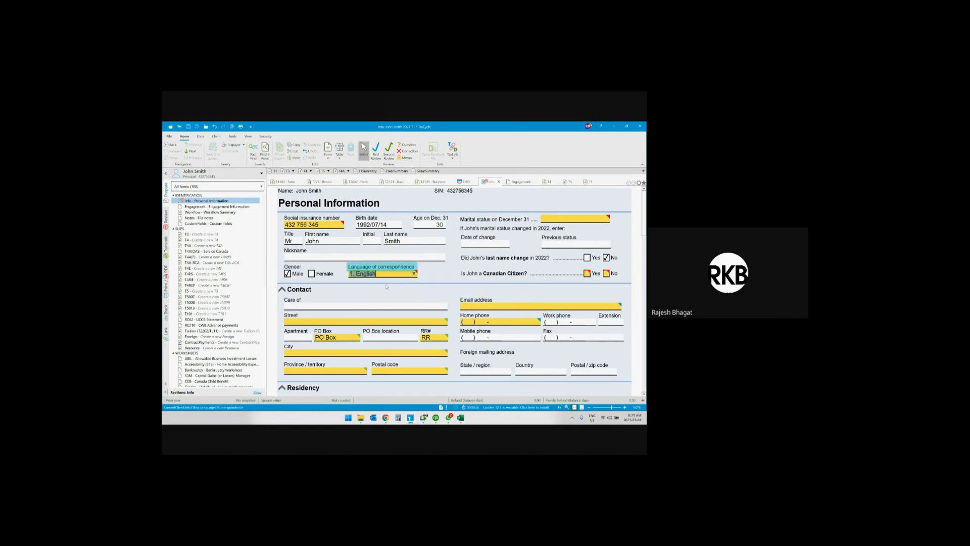
pyautogui.press('Tab')
# Set the client's marital status on December 31 to Married and answer Yes to the Canadian citizen question.
pyautogui.click(606, 221)
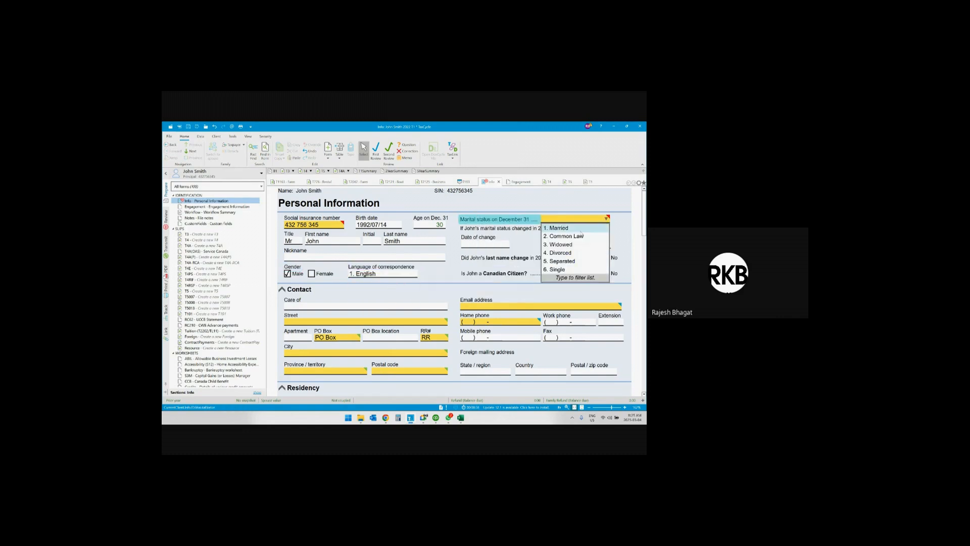
pyautogui.click(607, 225)
pyautogui.click(606, 219)
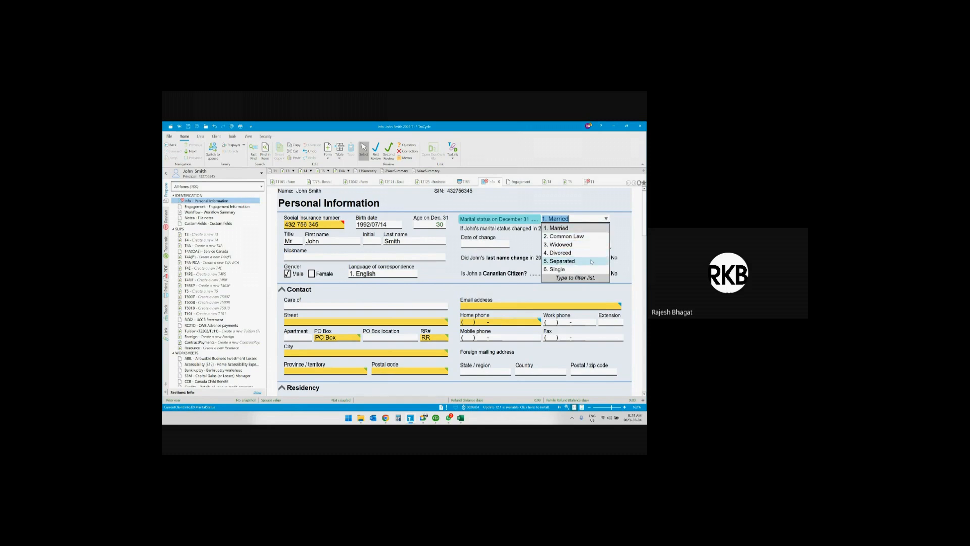
pyautogui.press('Tab')
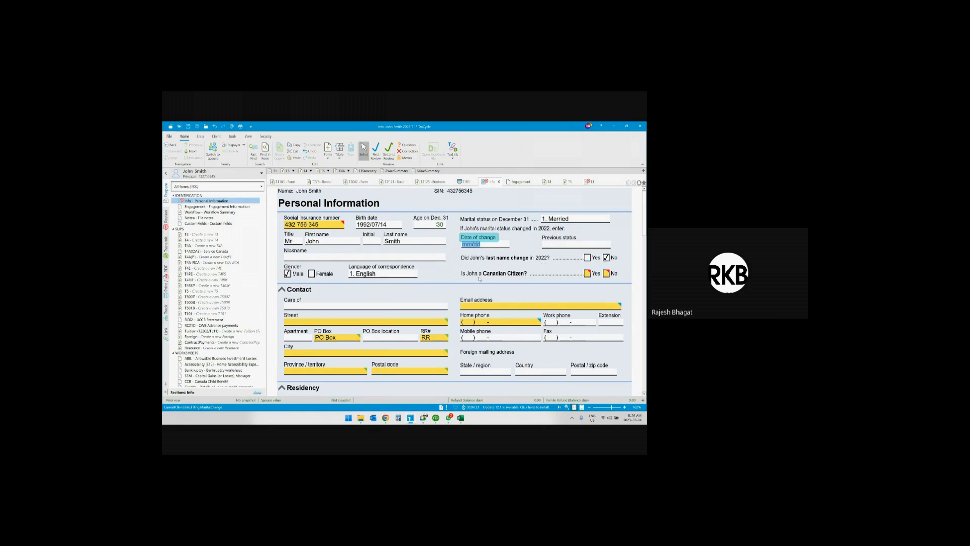
pyautogui.click(587, 273)
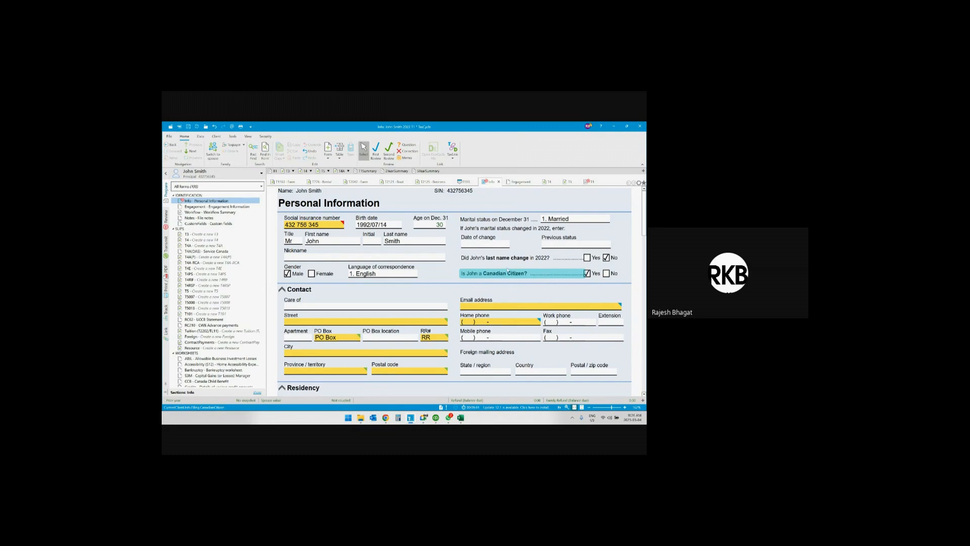
# Fill in the client's street address and city in the Contact section.
pyautogui.scroll(-3, 519, 273)
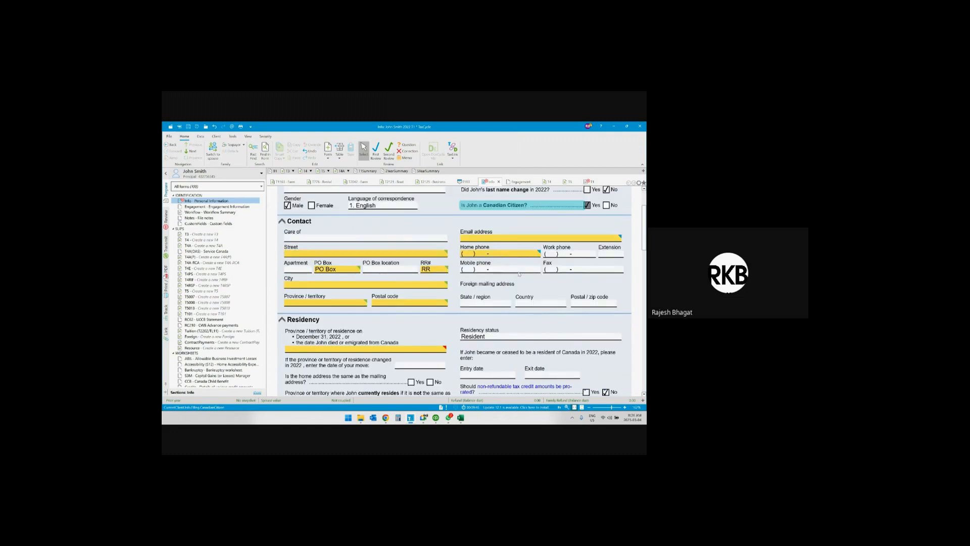
pyautogui.click(426, 255)
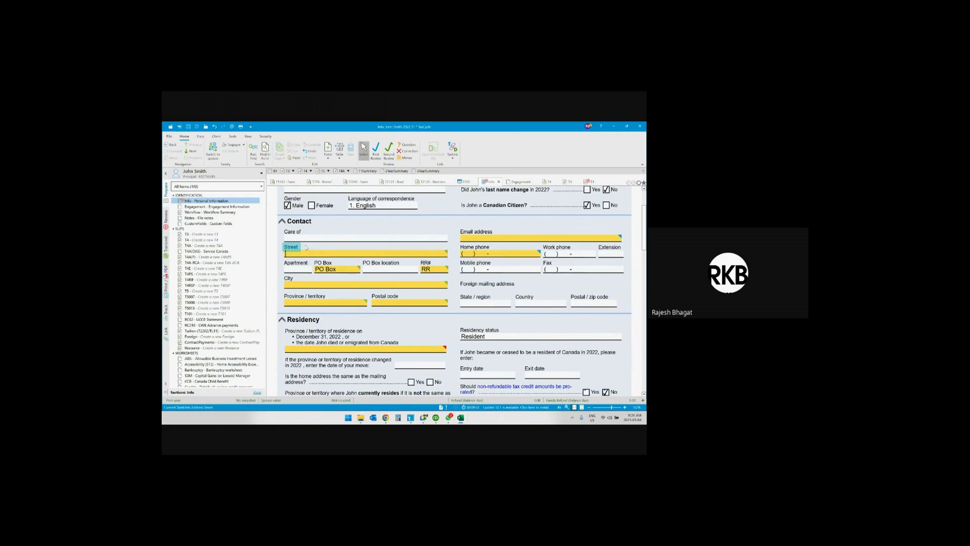
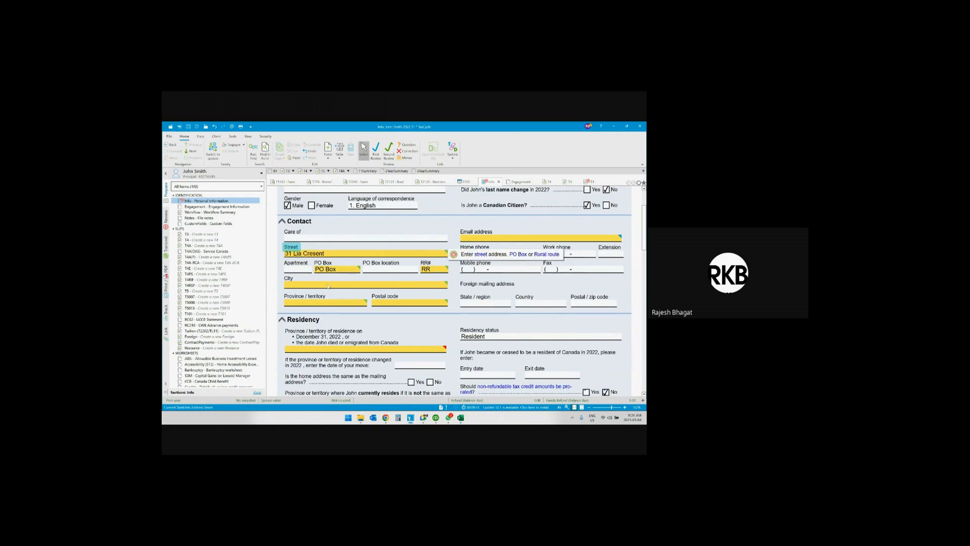
pyautogui.press('Tab')
pyautogui.press('Tab')
pyautogui.press('Tab')
pyautogui.press('Tab')
pyautogui.press('Tab')
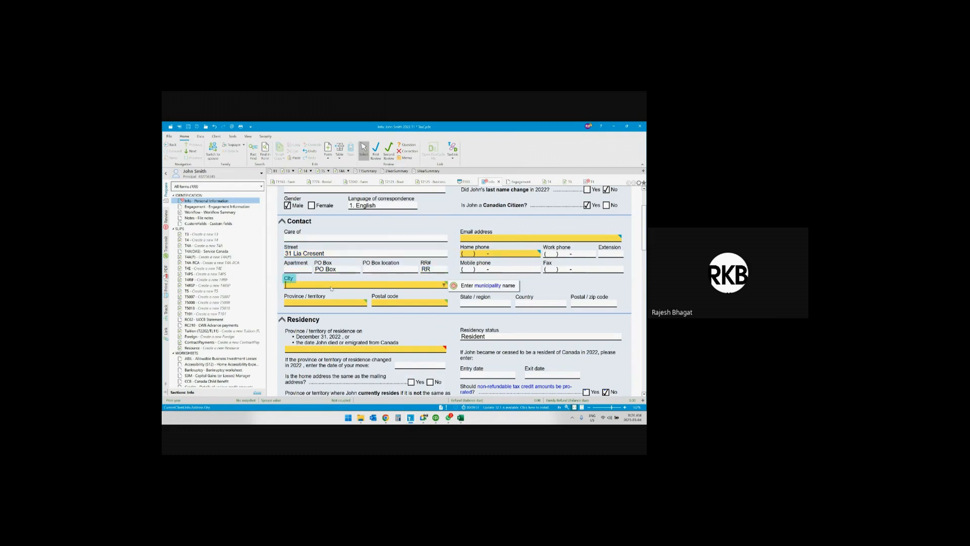
pyautogui.write('Concord')
pyautogui.press('Tab')
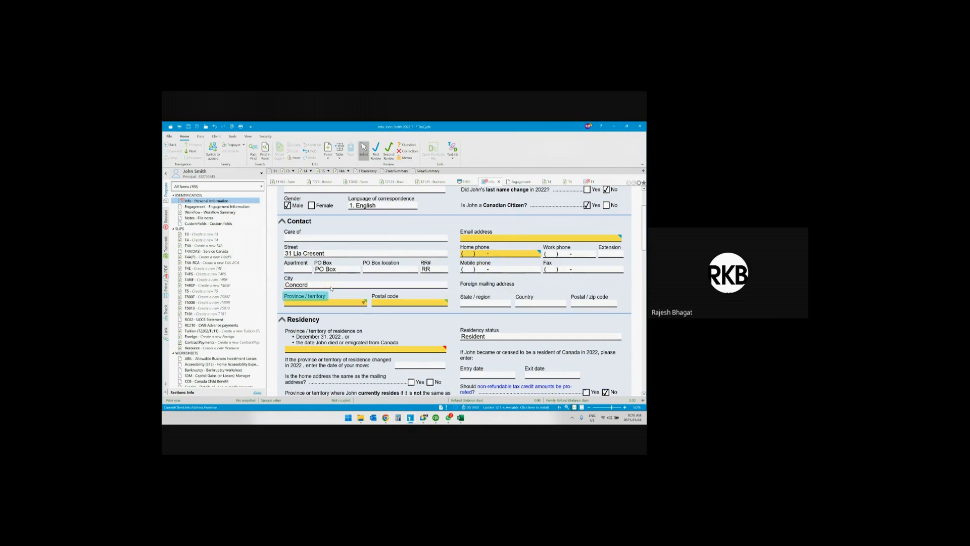
# Set the province of the client's address to Ontario and fill in the postal code.
pyautogui.write('Ontario')
pyautogui.press('Tab')
pyautogui.write('L4')
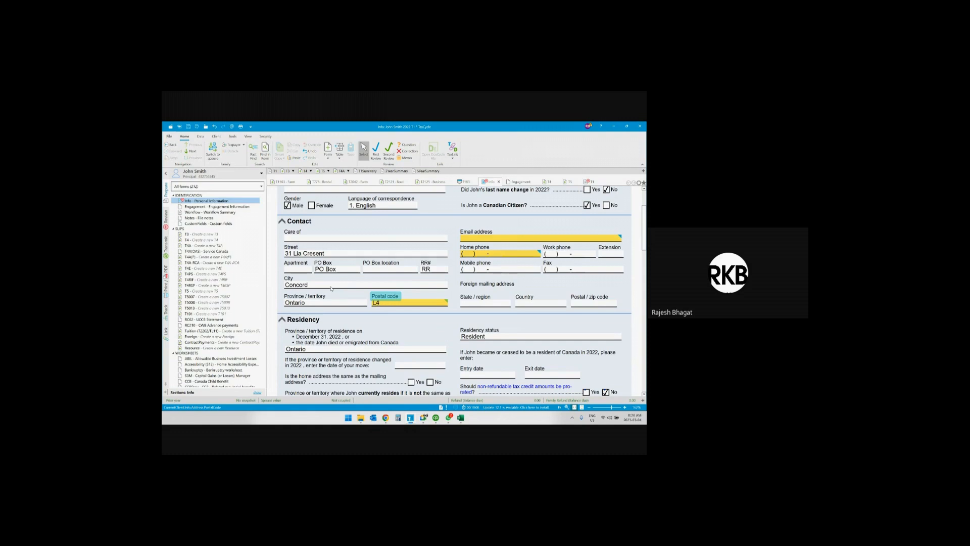
pyautogui.write('K 3P8')
pyautogui.press('Tab')
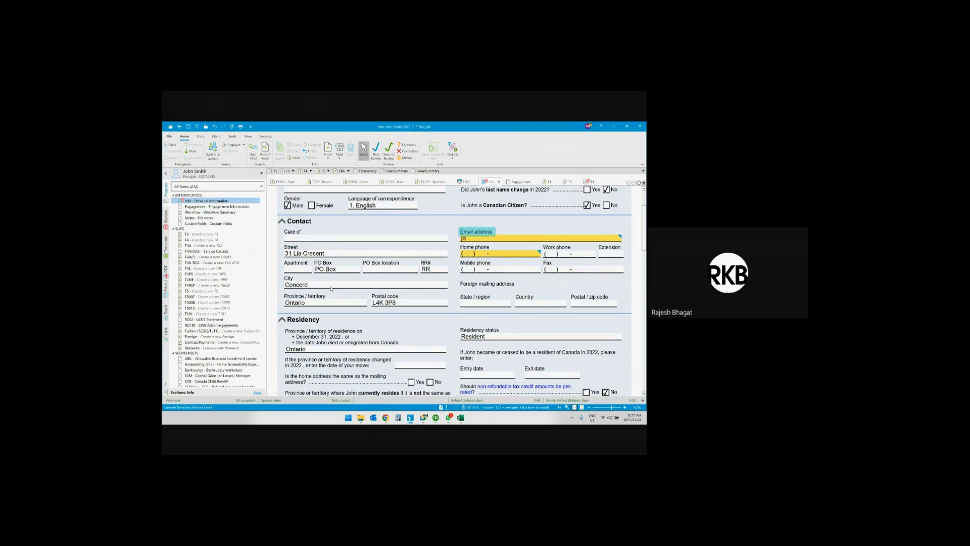
# Fill in the client's email address in the Contact section.
pyautogui.press('Tab')
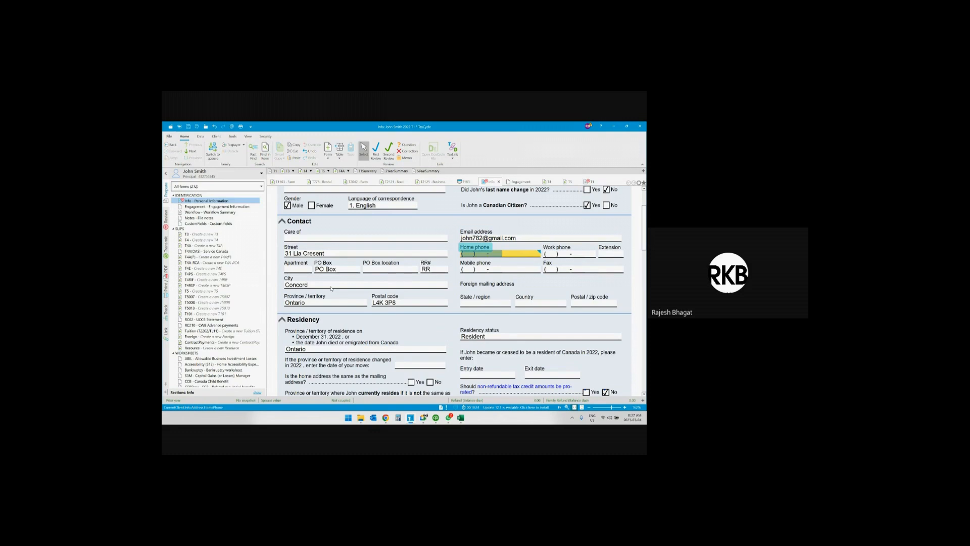
# Enter the client's phone number as both the home phone and the mobile phone, leaving the work phone blank.
pyautogui.press('Tab')
pyautogui.press('Tab')
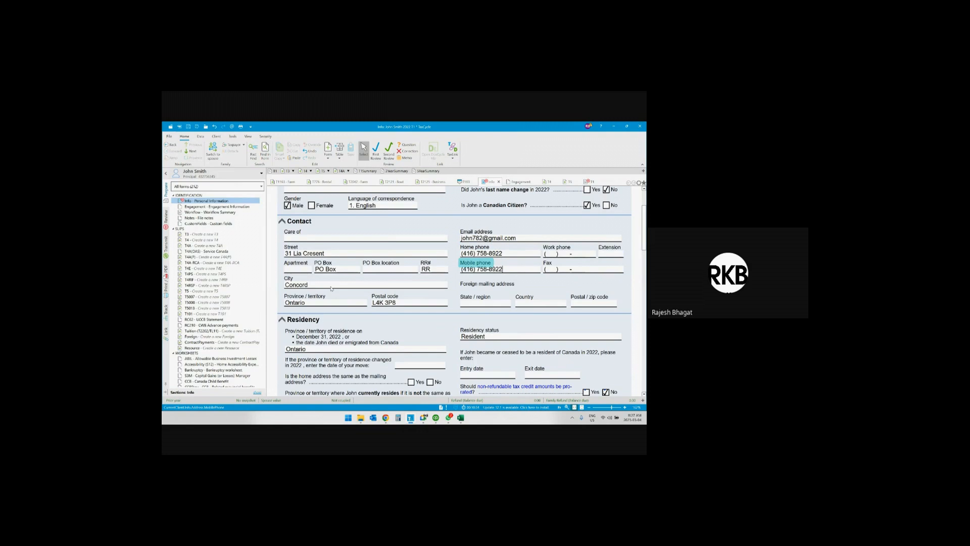
pyautogui.press('Tab')
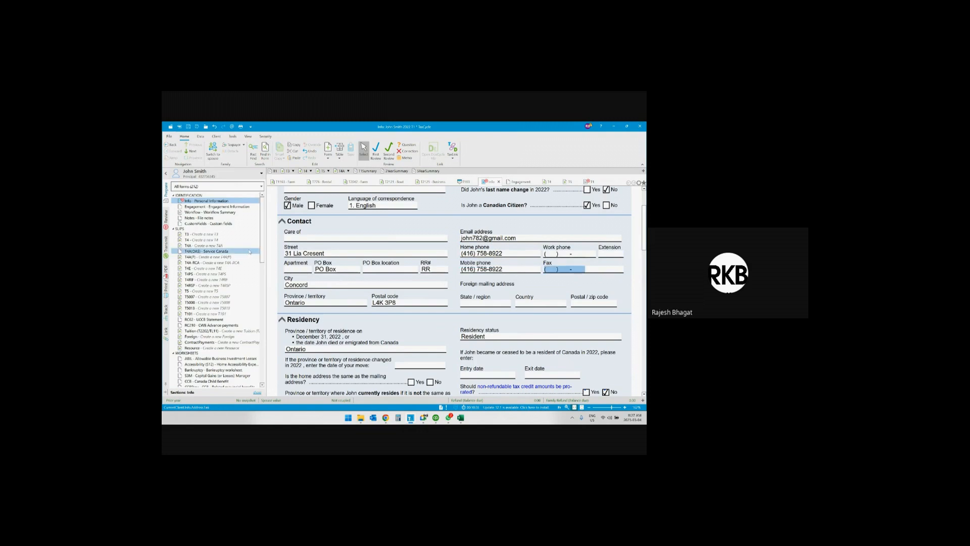
# Enter the spouse's social insurance number and birth date in the Spouse section.
pyautogui.scroll(3, 324, 259)
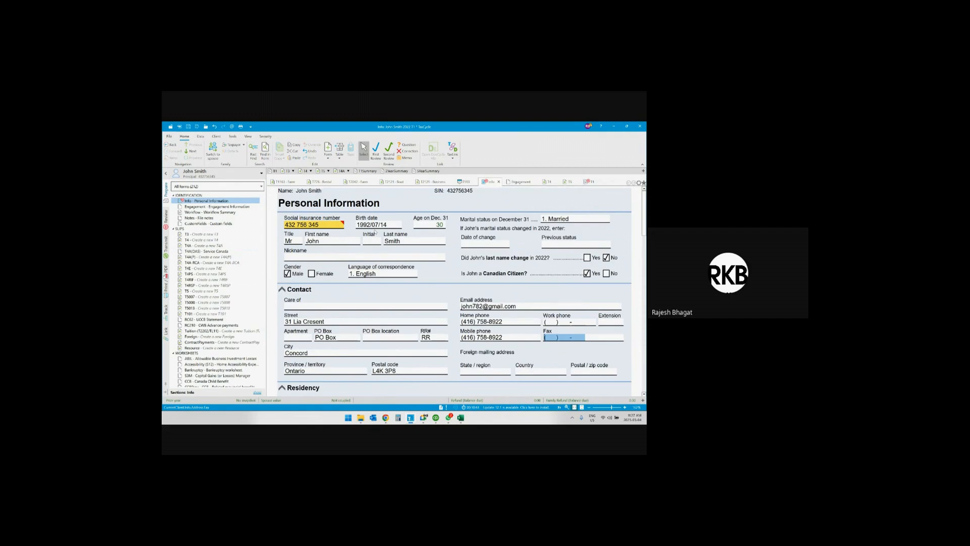
pyautogui.scroll(-3, 375, 232)
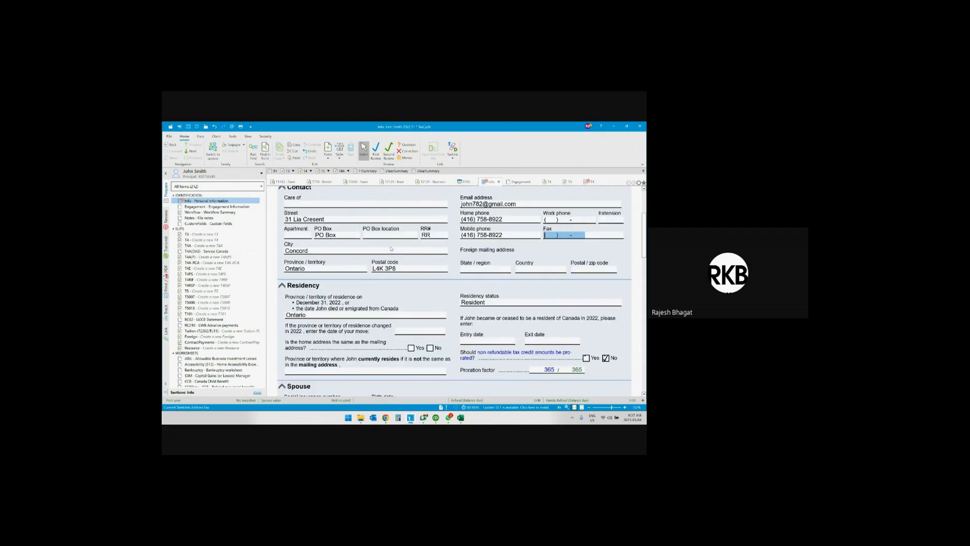
pyautogui.scroll(-2, 414, 254)
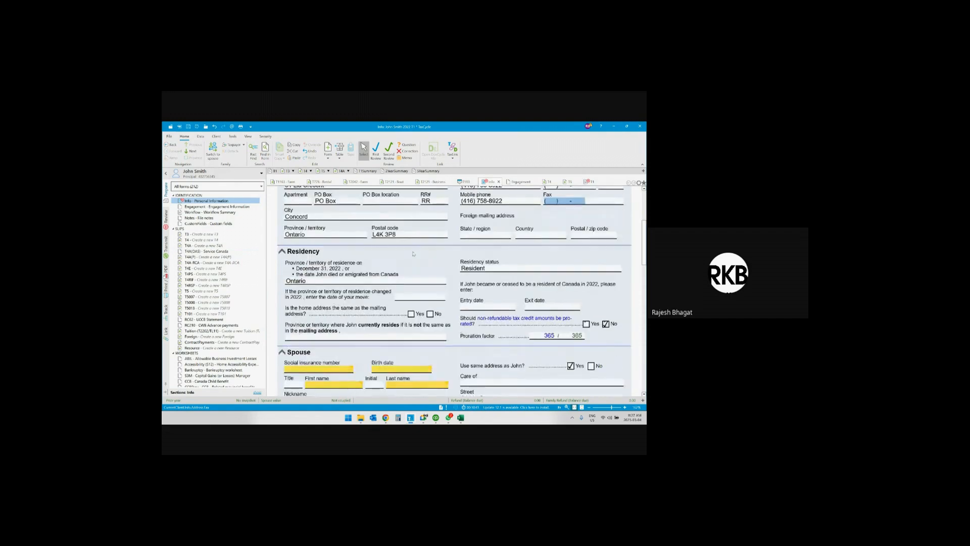
pyautogui.scroll(-2, 413, 254)
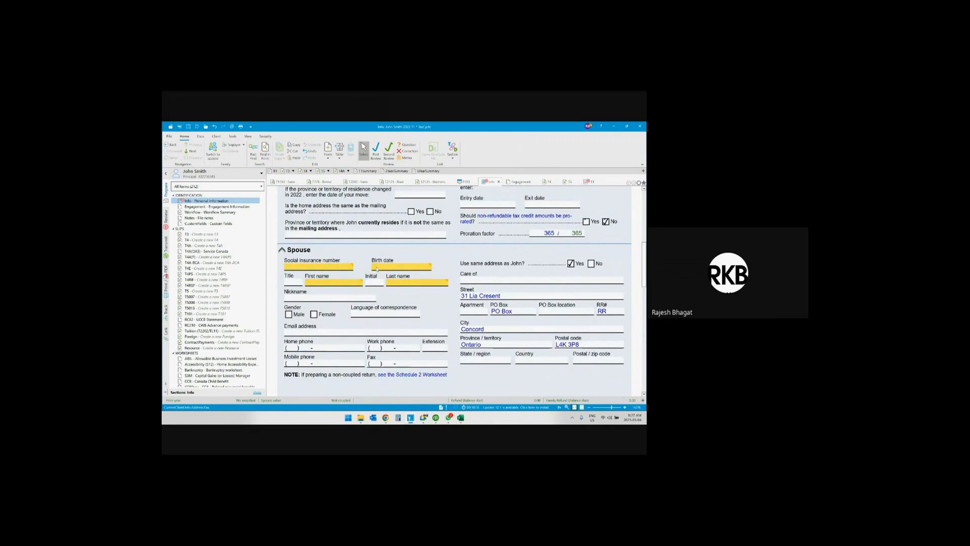
pyautogui.moveTo(374, 268)
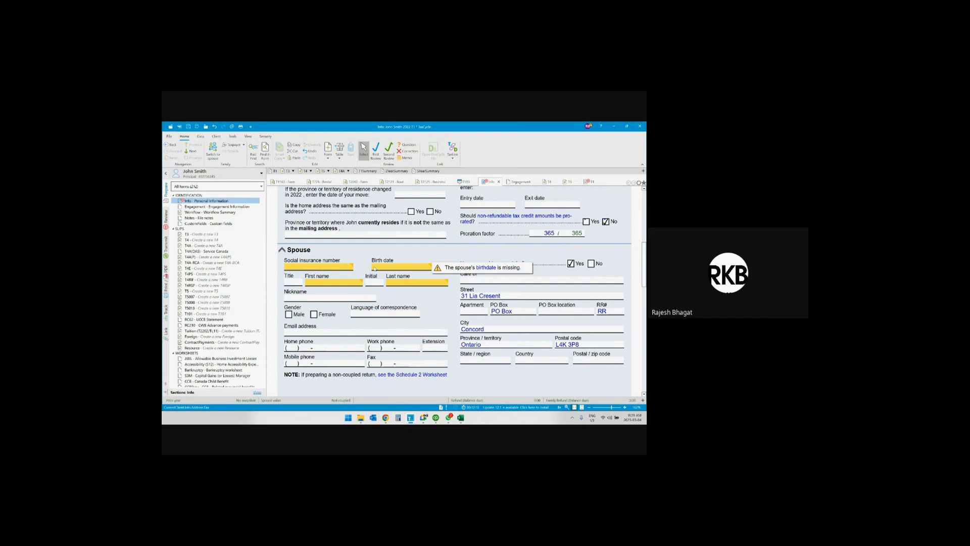
pyautogui.click(325, 267)
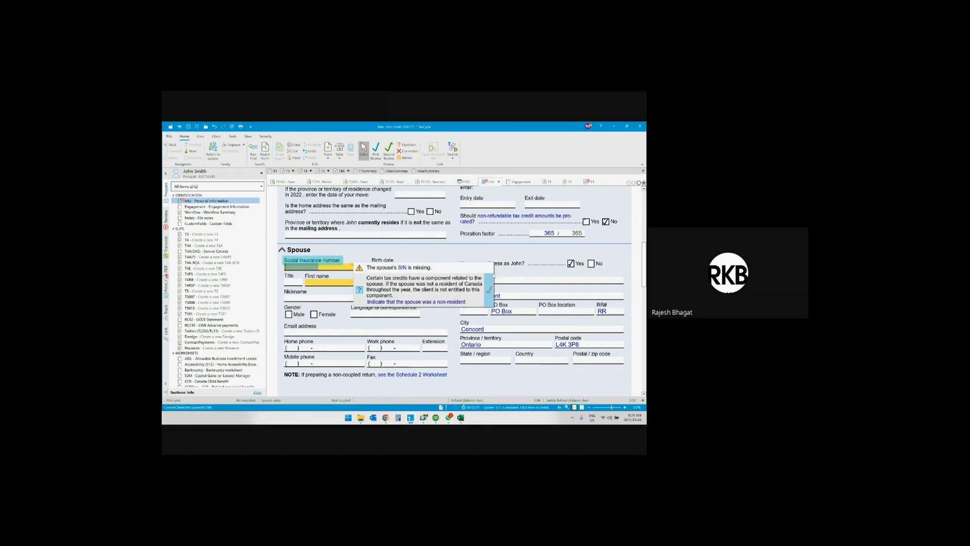
pyautogui.press('Tab')
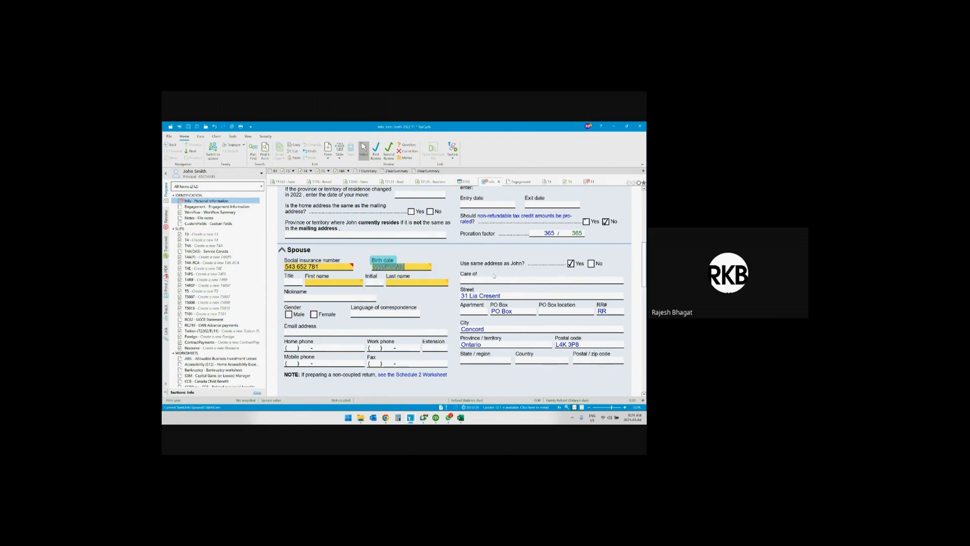
pyautogui.write('1994/08/15')
pyautogui.press('Tab')
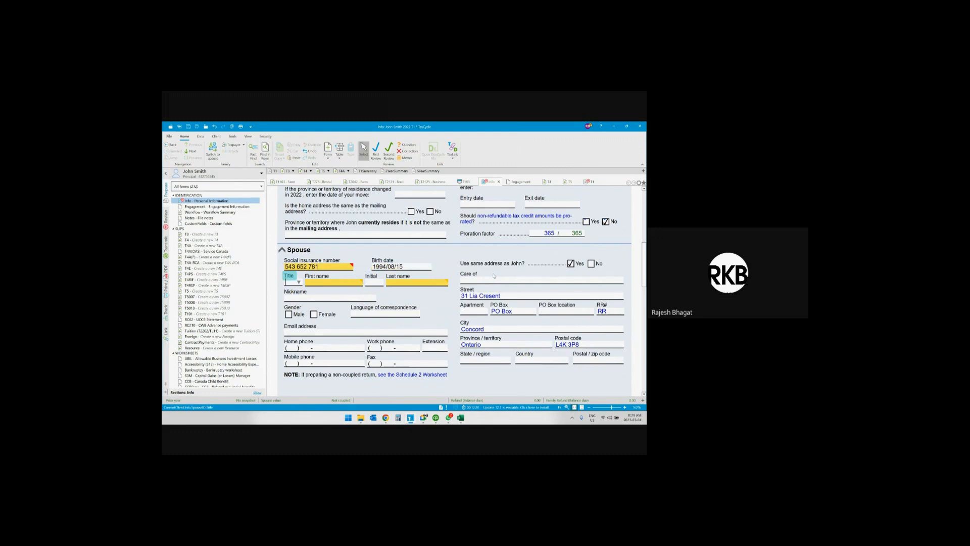
# Set the spouse's title to Mrs and enter the spouse's first name and last name.
pyautogui.click(298, 282)
pyautogui.click(295, 310)
pyautogui.press('Tab')
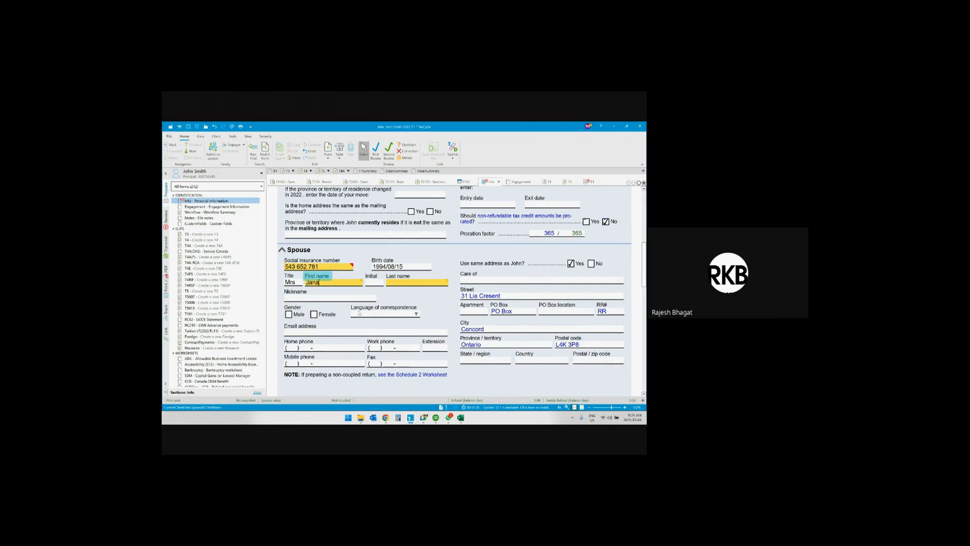
pyautogui.press('Tab')
pyautogui.press('Tab')
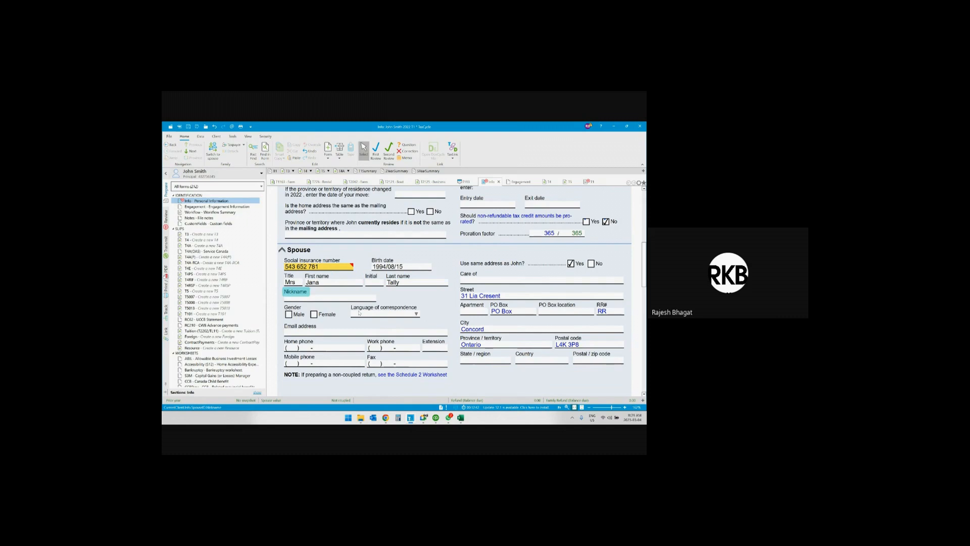
# Set the spouse's gender to Female and the language of correspondence to English.
pyautogui.press('Tab')
pyautogui.press('f')
pyautogui.press('Tab')
pyautogui.click(416, 314)
pyautogui.click(377, 325)
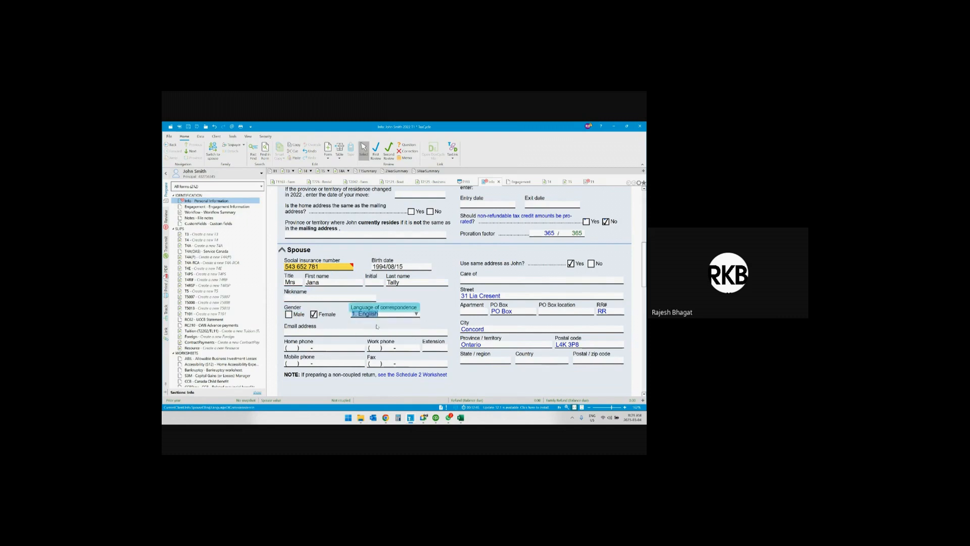
pyautogui.click(322, 335)
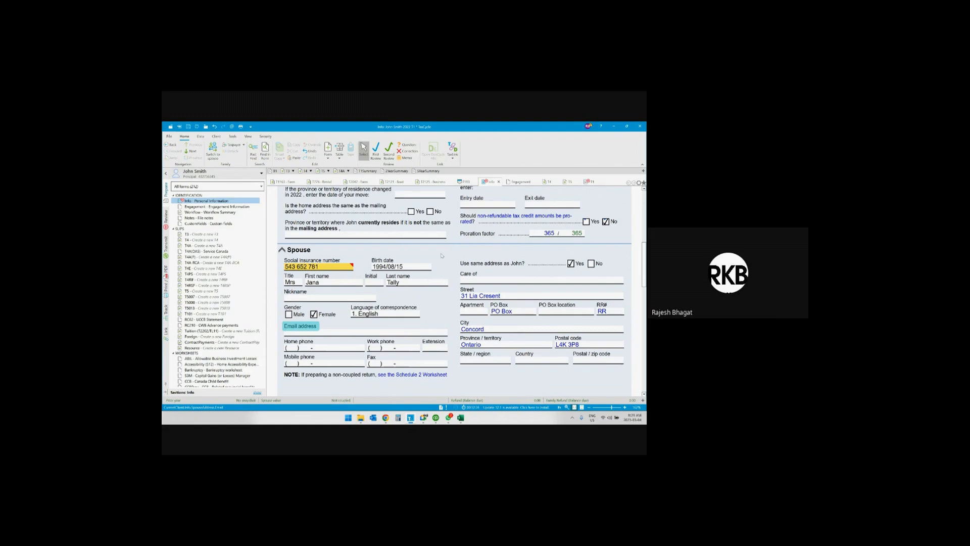
# Review the client's and spouse's entries on the Personal Information form.
pyautogui.scroll(3, 442, 258)
pyautogui.scroll(2, 442, 255)
pyautogui.scroll(-5, 410, 263)
pyautogui.scroll(3, 397, 255)
pyautogui.scroll(2, 398, 255)
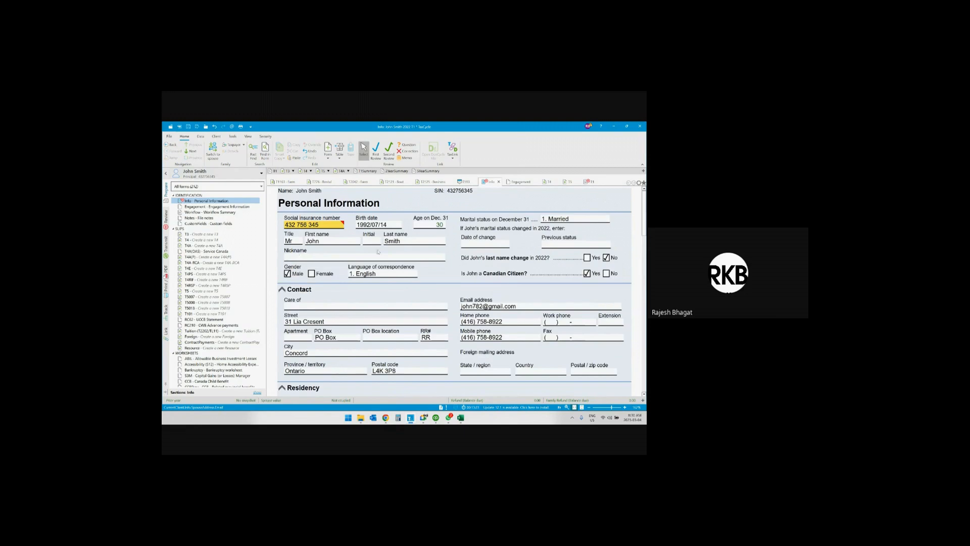
pyautogui.scroll(-1, 378, 251)
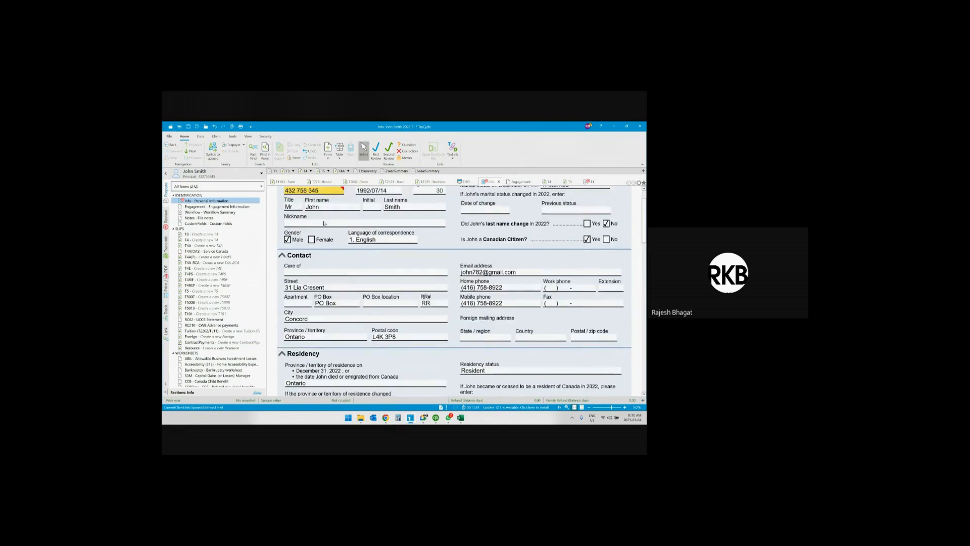
pyautogui.scroll(-6, 369, 231)
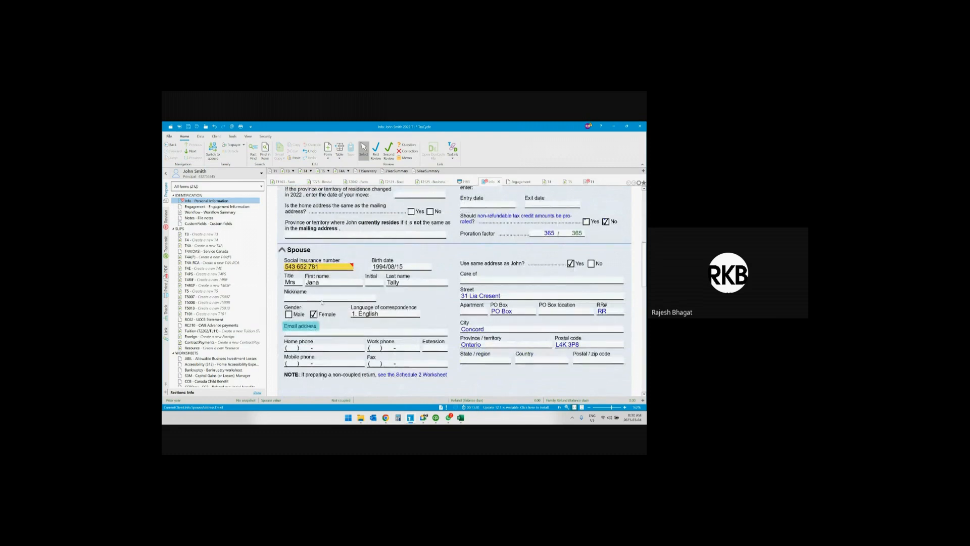
# Create a new return for the spouse and switch to it.
pyautogui.scroll(10, 408, 276)
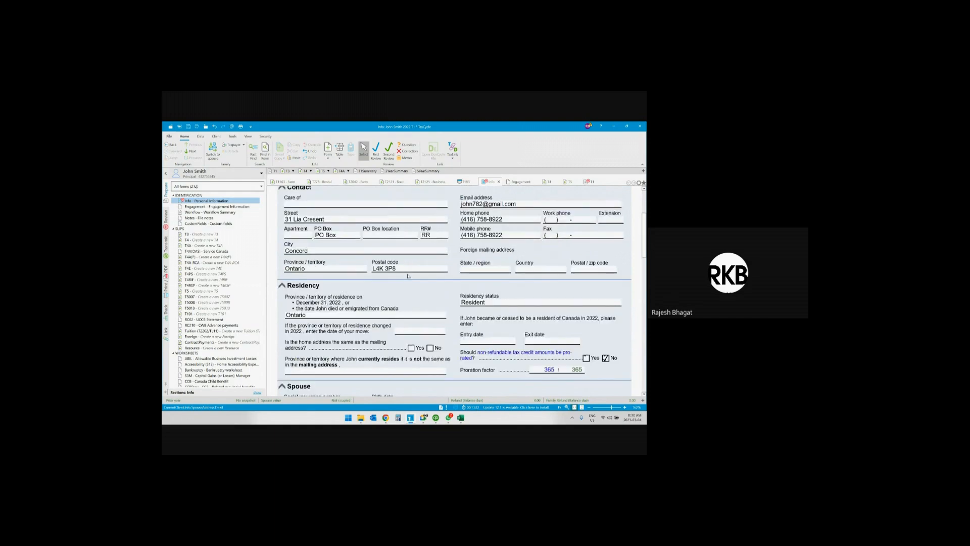
pyautogui.scroll(-10, 394, 244)
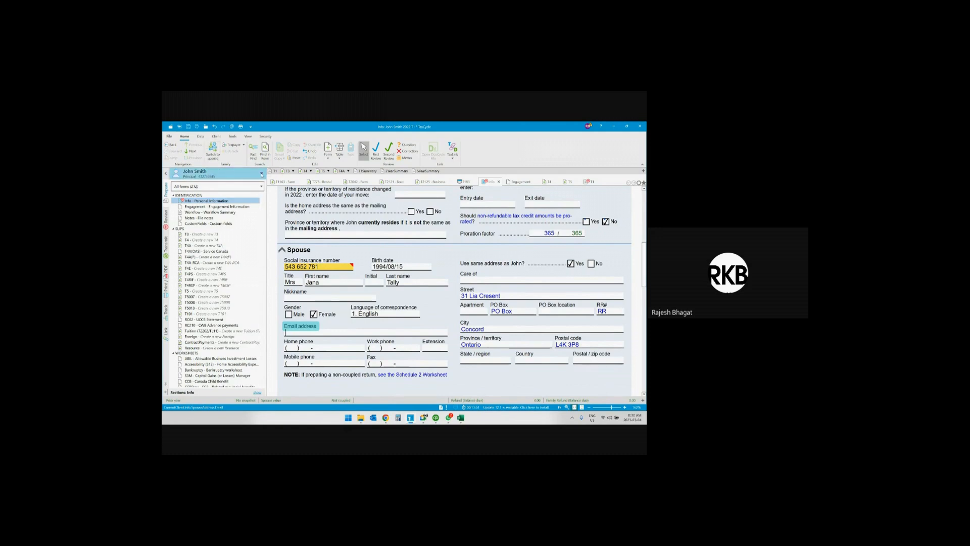
pyautogui.click(262, 174)
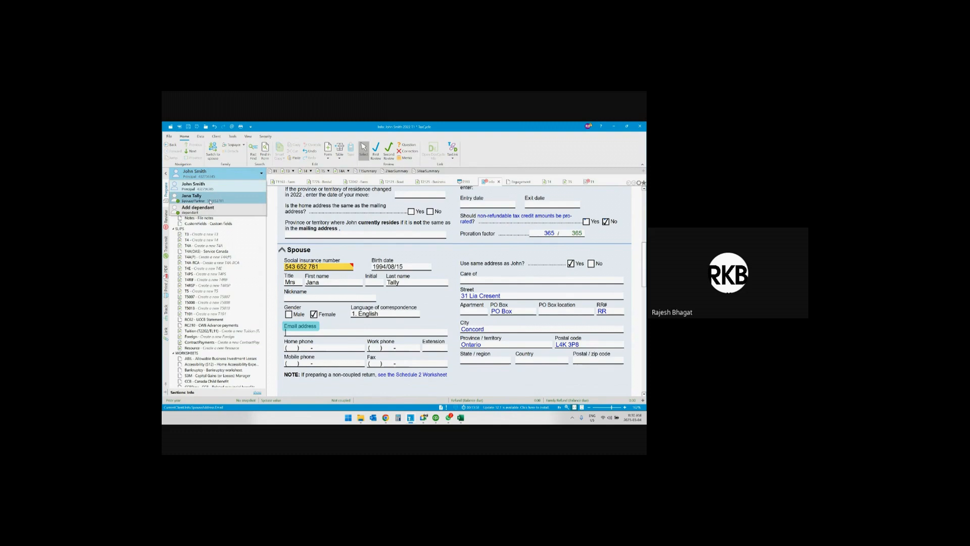
pyautogui.click(216, 155)
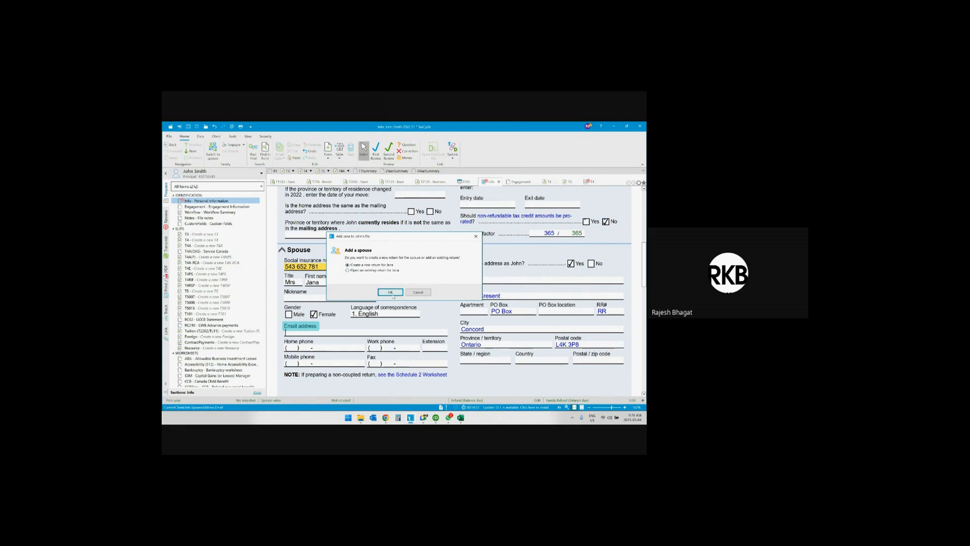
pyautogui.click(391, 293)
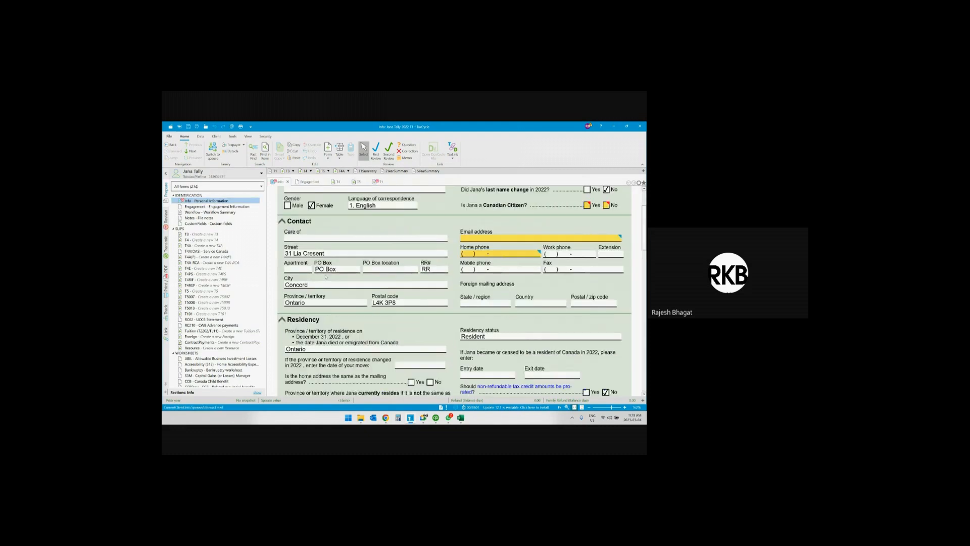
# Examine the carried-over details on the spouse's Personal Information form and compare them with the client's form.
pyautogui.scroll(3, 326, 277)
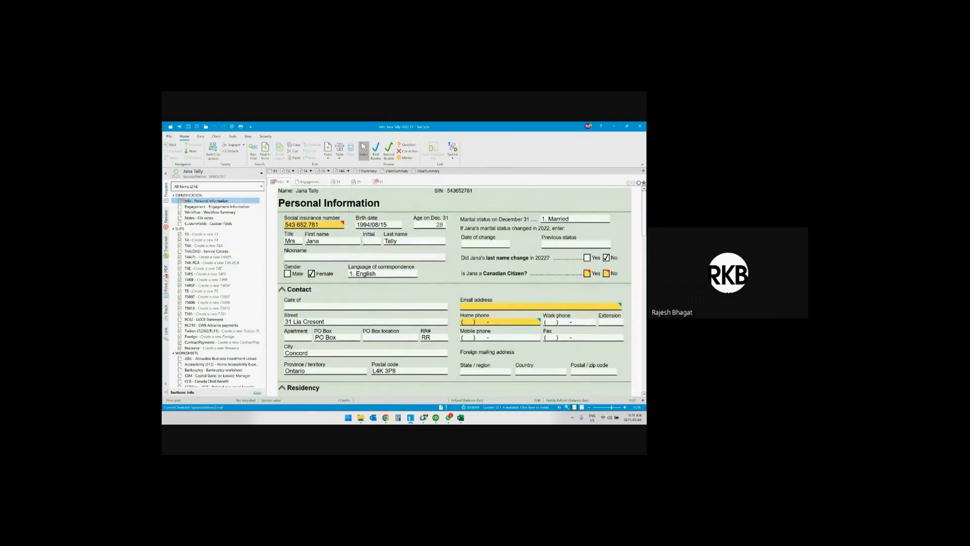
pyautogui.scroll(-5, 362, 242)
pyautogui.scroll(-5, 348, 290)
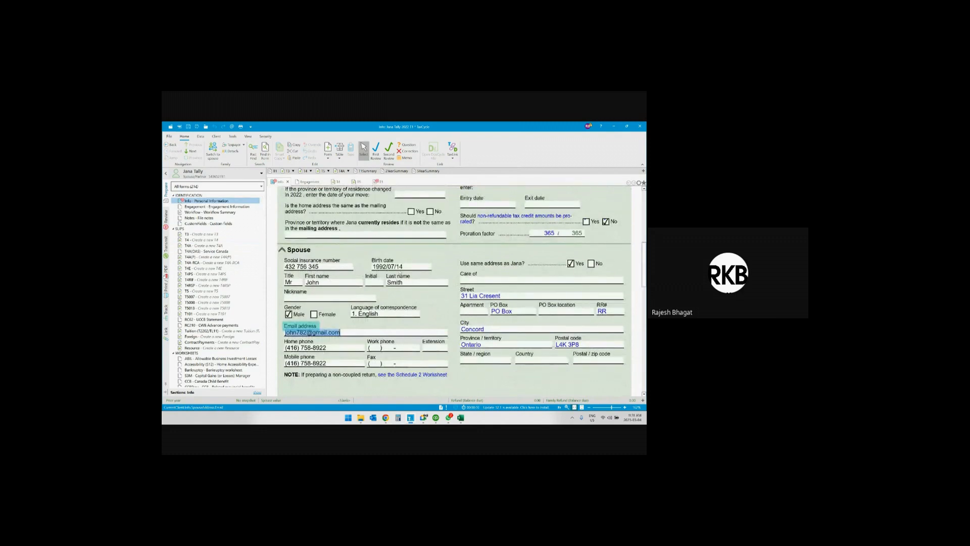
pyautogui.scroll(10, 319, 235)
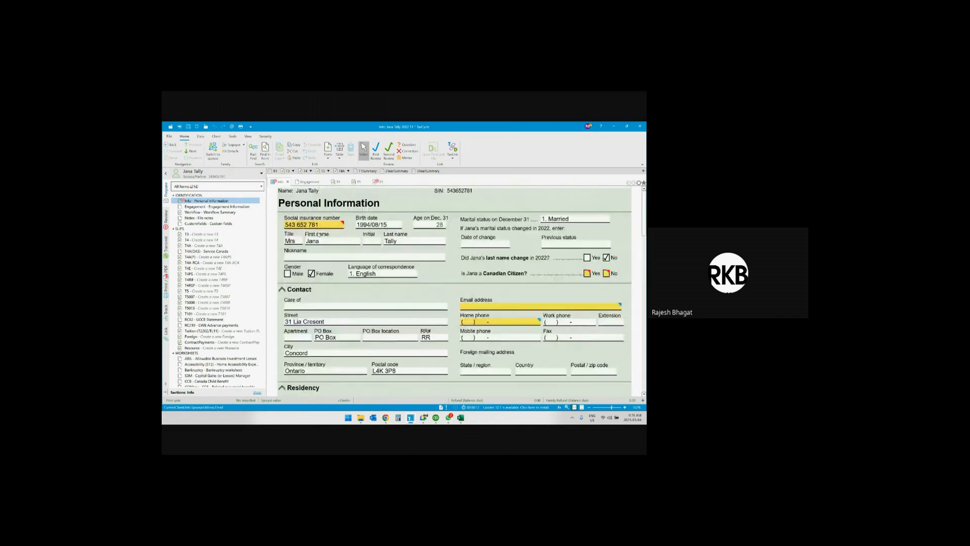
pyautogui.click(213, 152)
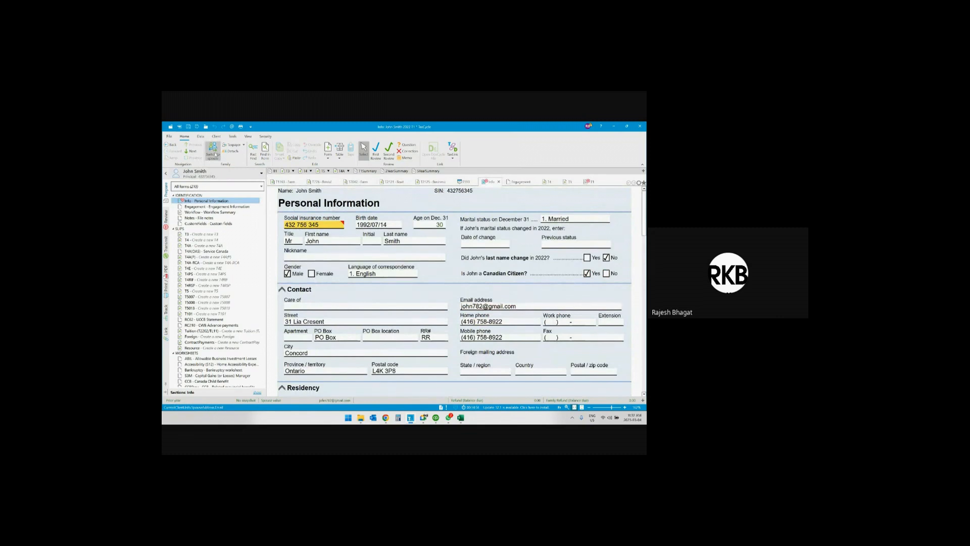
pyautogui.click(213, 151)
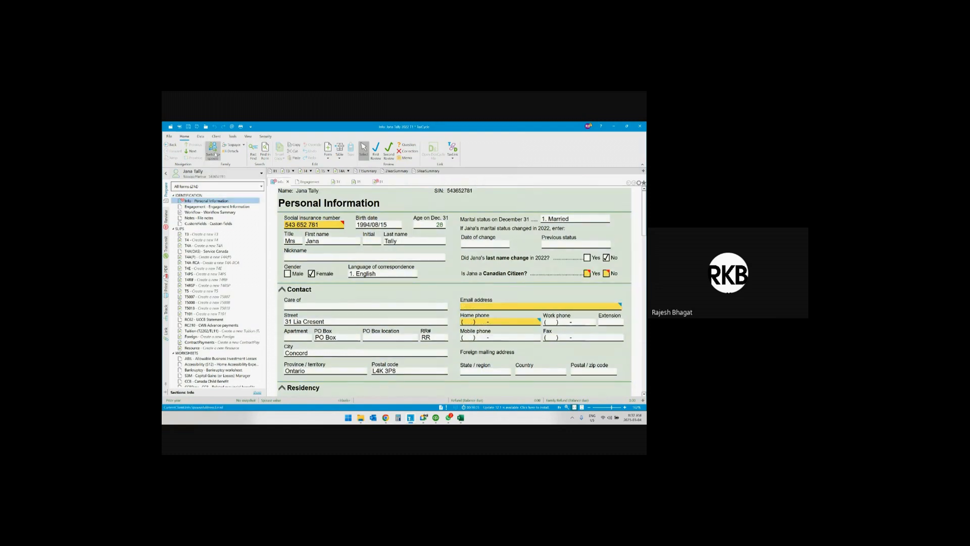
# Copy the email address from the client's return into the email address field of the spouse's return.
pyautogui.click(213, 151)
pyautogui.click(488, 307)
pyautogui.hotkey('ctrl', 'c')
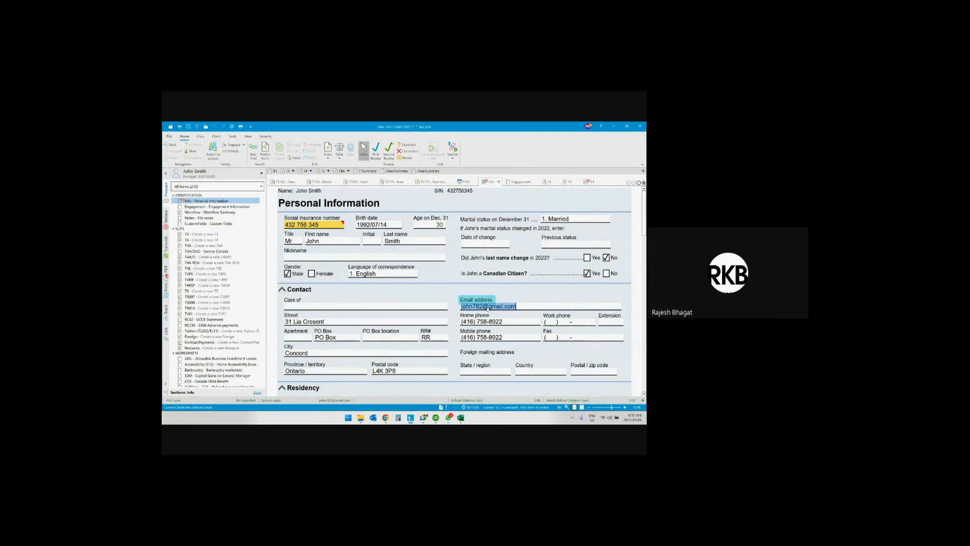
pyautogui.click(213, 151)
pyautogui.hotkey('ctrl', 'v')
# Enter the home phone number in the Contact section of the spouse's return.
pyautogui.click(478, 320)
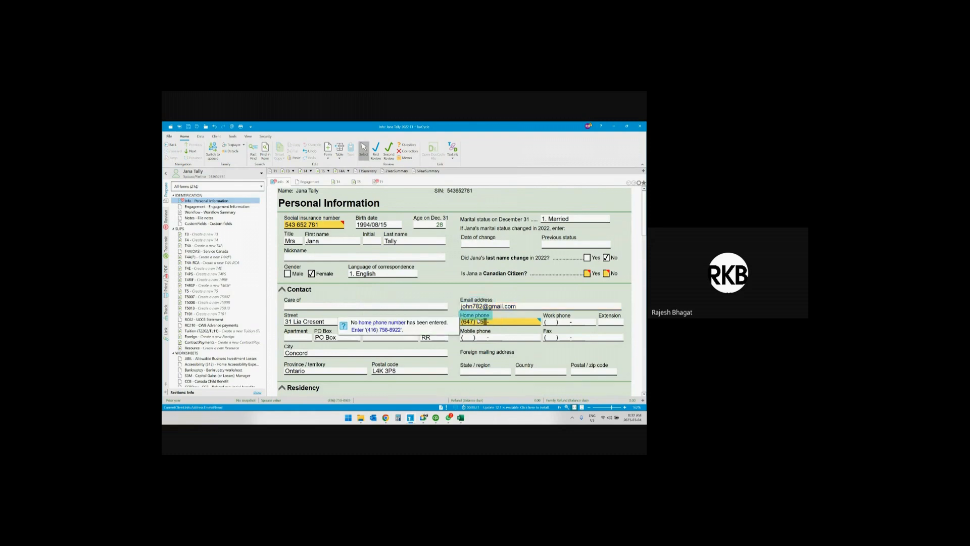
pyautogui.press('Tab')
pyautogui.press('Tab')
pyautogui.press('Tab')
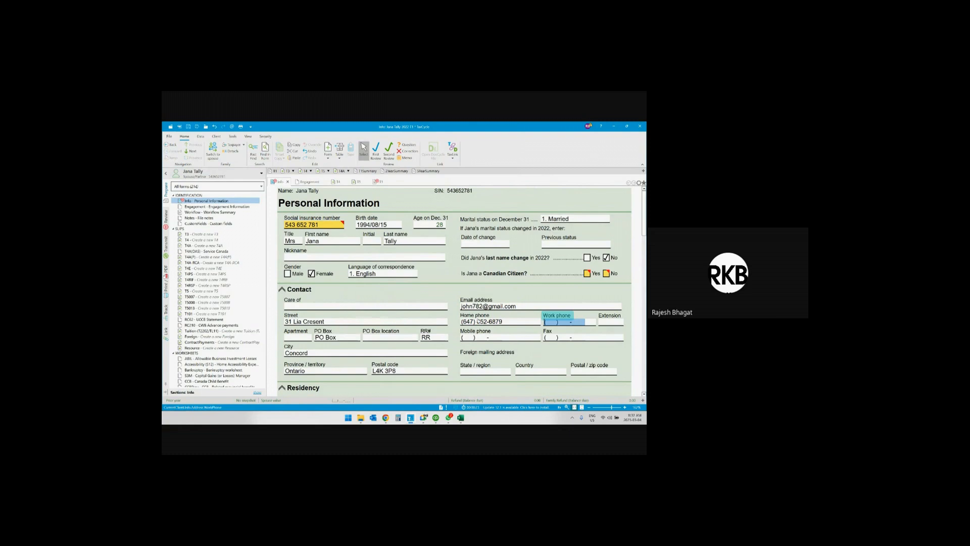
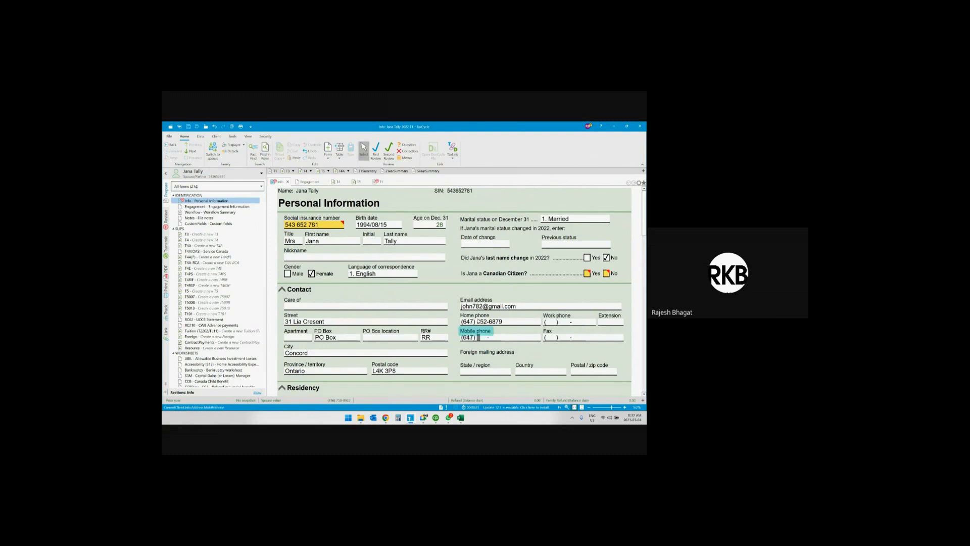
# Enter the spouse's mobile phone number and answer Yes to the Canadian Citizen question.
pyautogui.press('Tab')
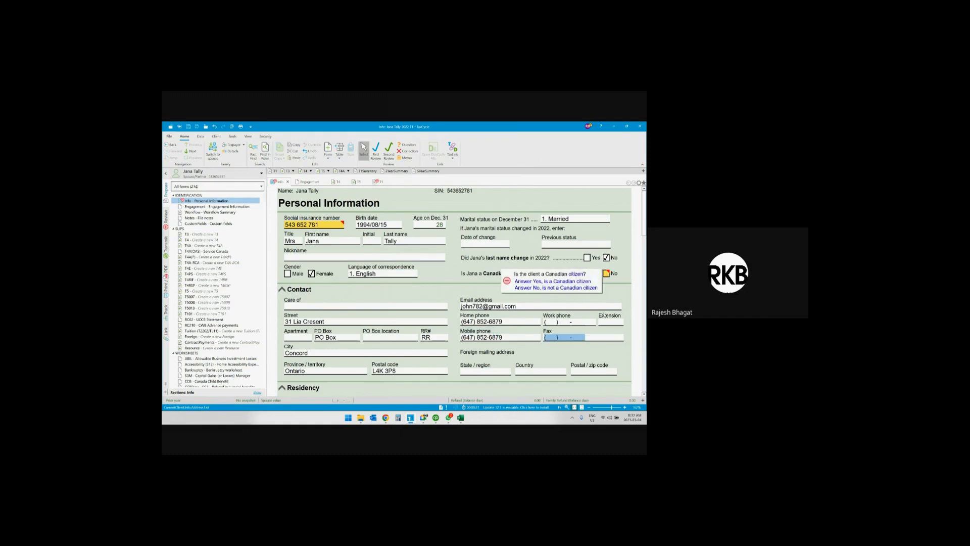
pyautogui.click(587, 274)
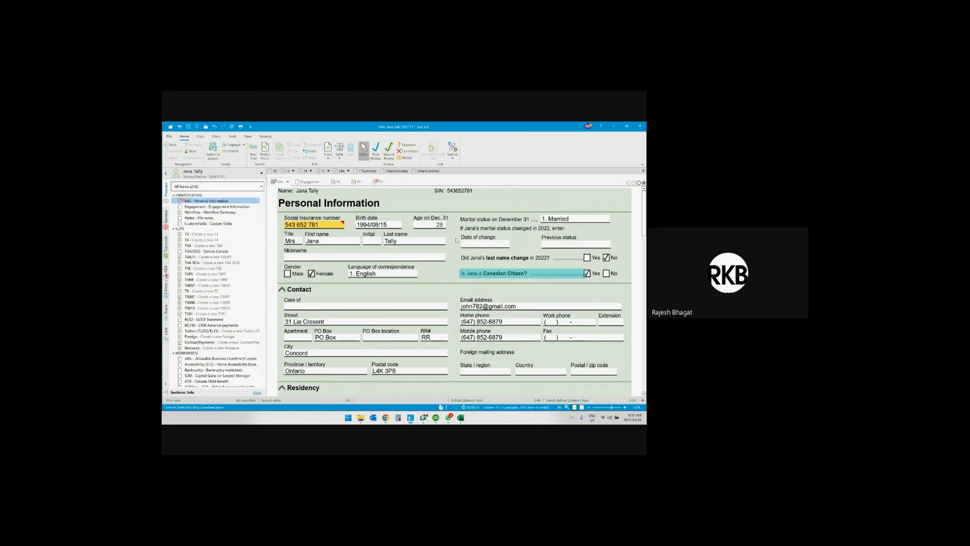
# Review the Contact, Residency, Spouse and Credits sections of the spouse's Personal Information form.
pyautogui.scroll(-1, 456, 241)
pyautogui.scroll(-5, 456, 240)
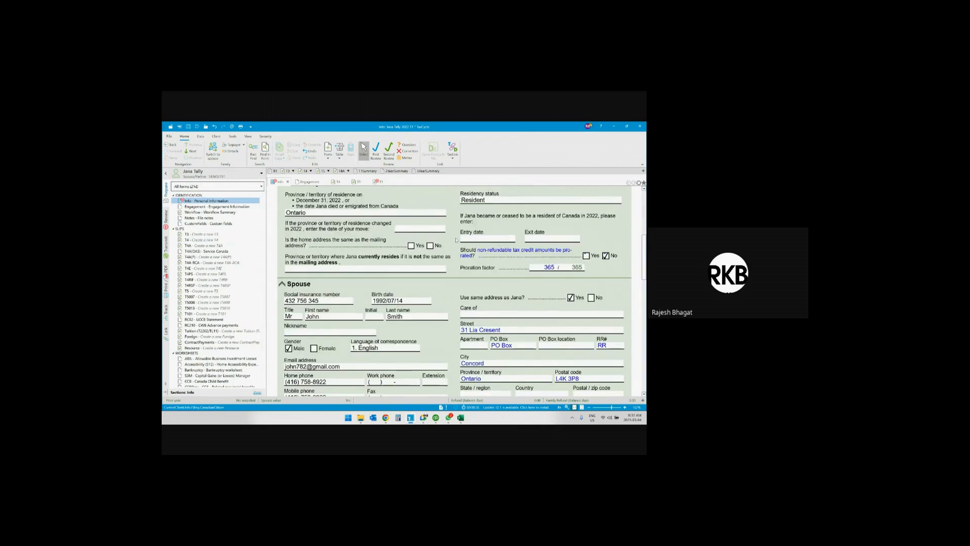
pyautogui.scroll(6, 457, 241)
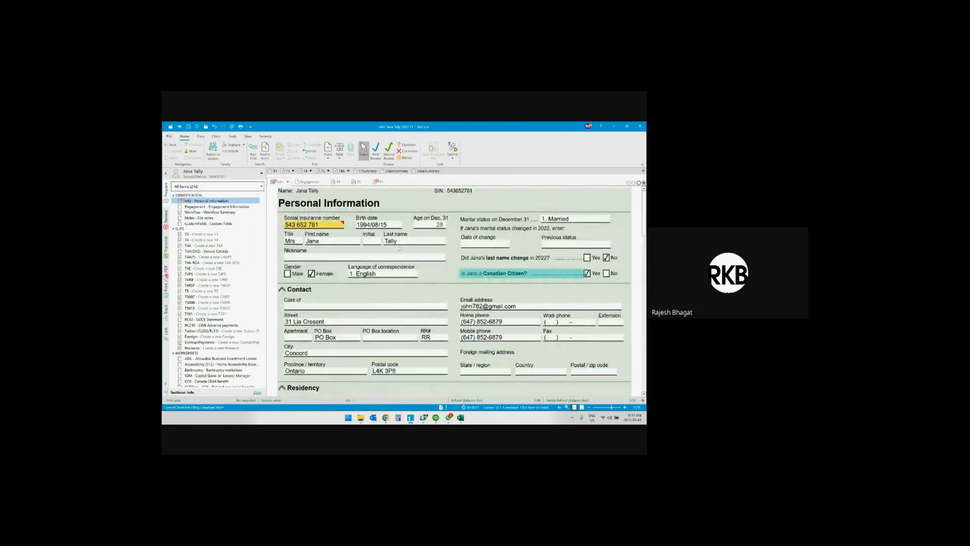
pyautogui.scroll(-1, 389, 255)
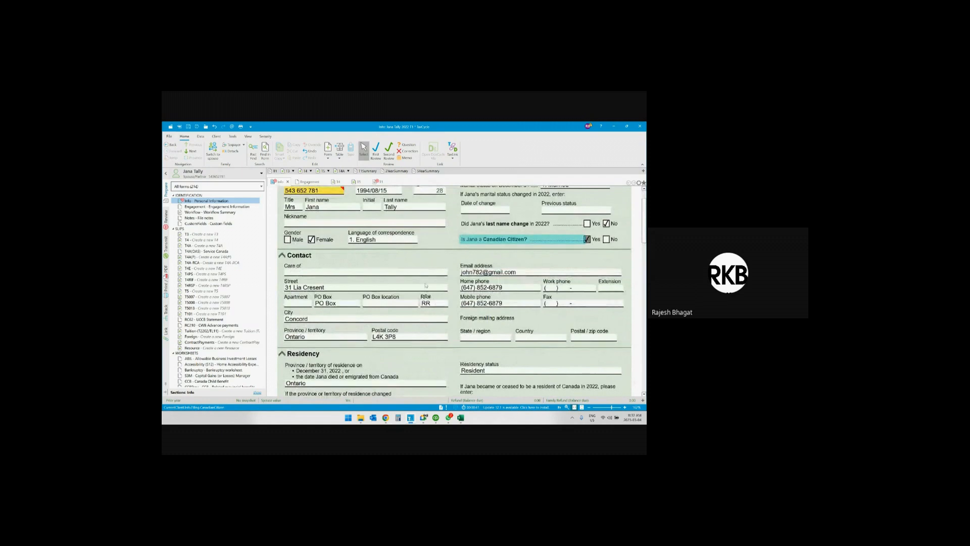
pyautogui.scroll(-3, 422, 266)
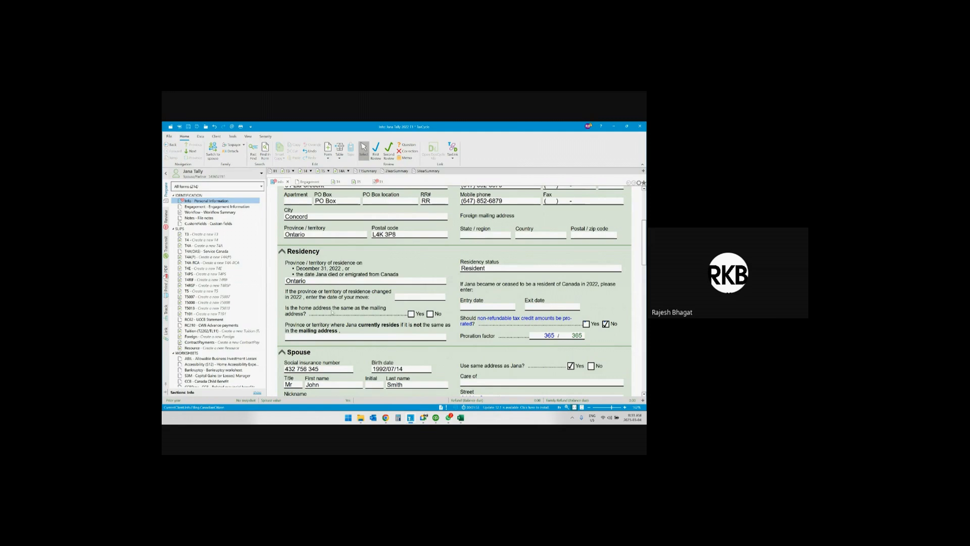
pyautogui.scroll(-2, 335, 316)
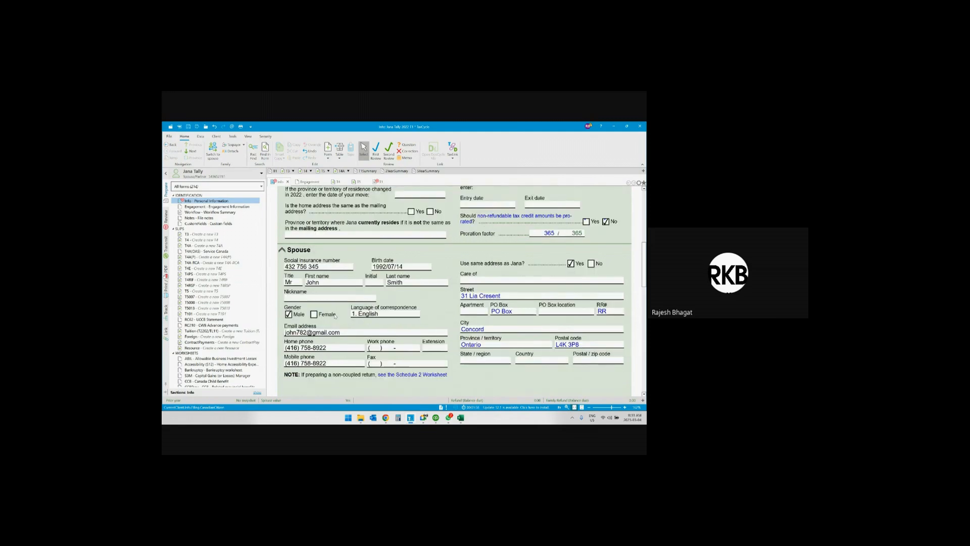
pyautogui.scroll(-4, 398, 322)
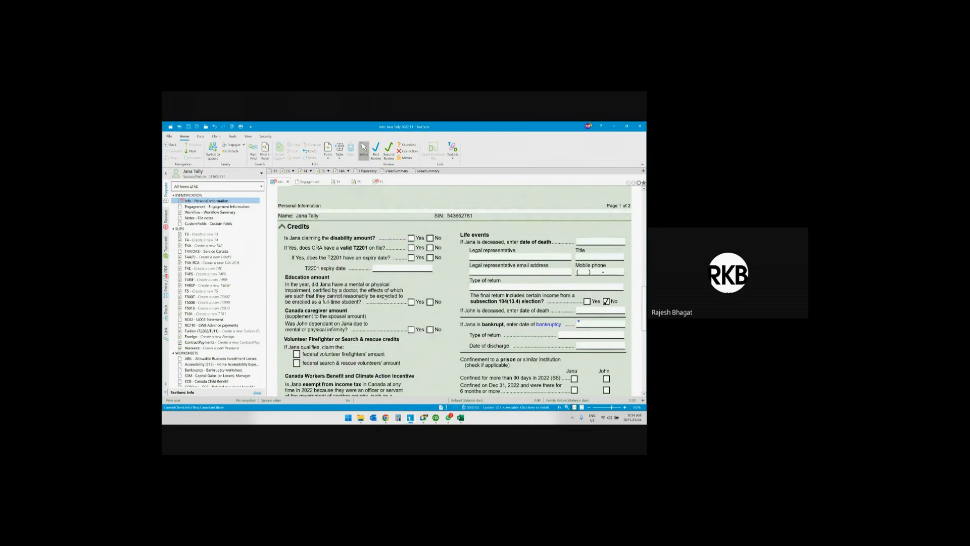
pyautogui.scroll(-1, 374, 301)
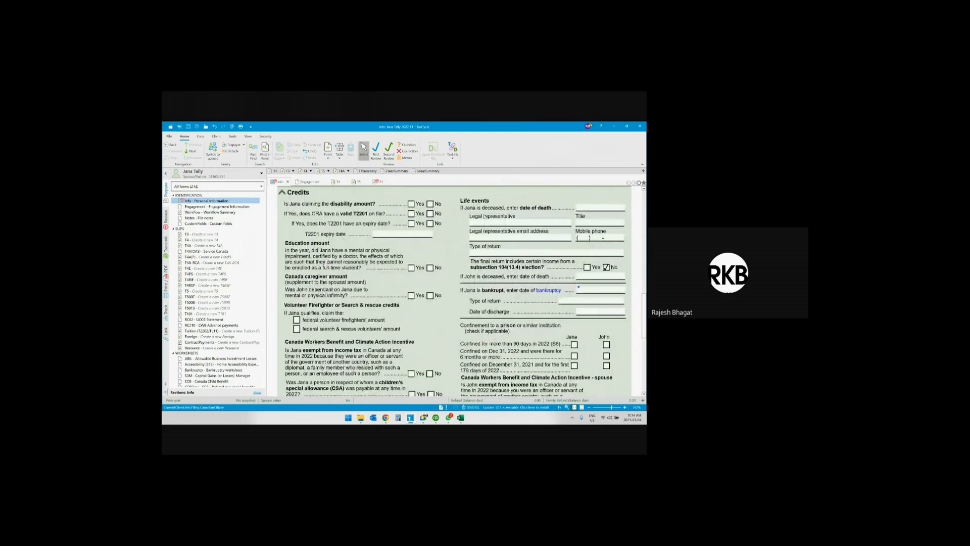
pyautogui.scroll(1, 485, 216)
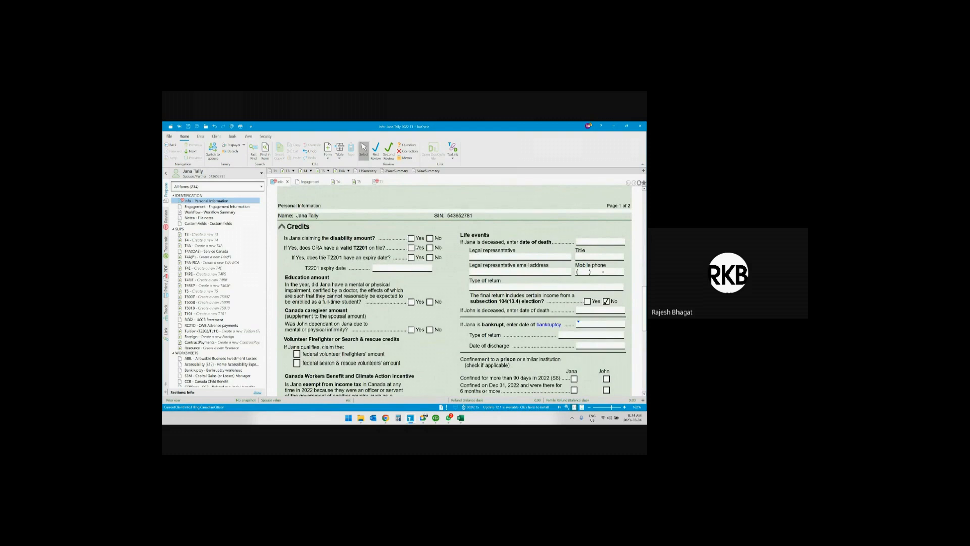
pyautogui.scroll(-1, 416, 247)
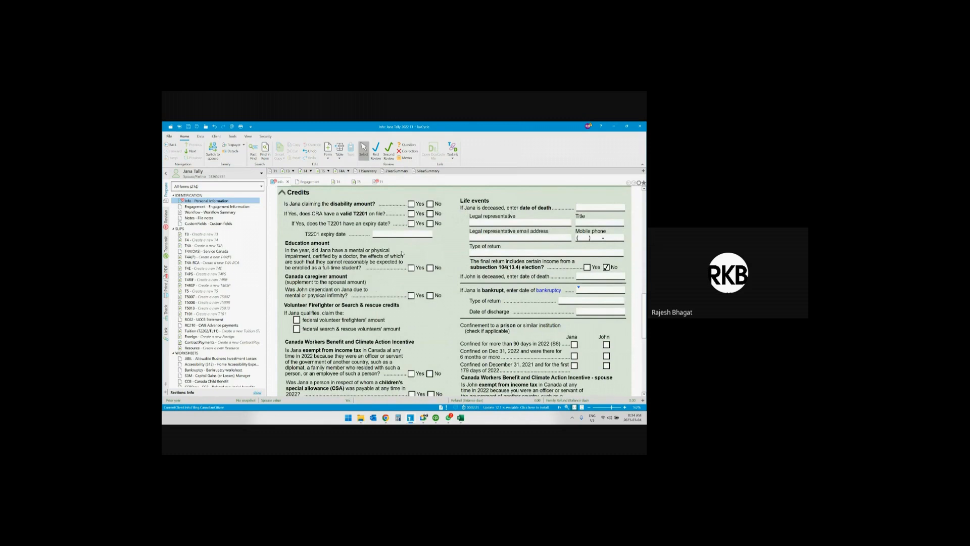
# Answer No to the income tax exemption question under Canada Workers Benefit and Climate Action Incentive.
pyautogui.scroll(-1, 372, 275)
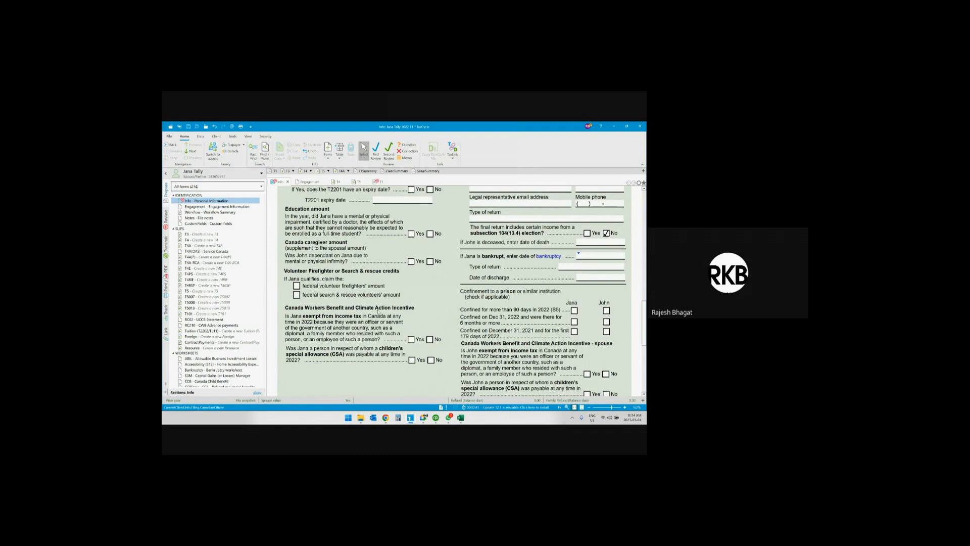
pyautogui.click(430, 339)
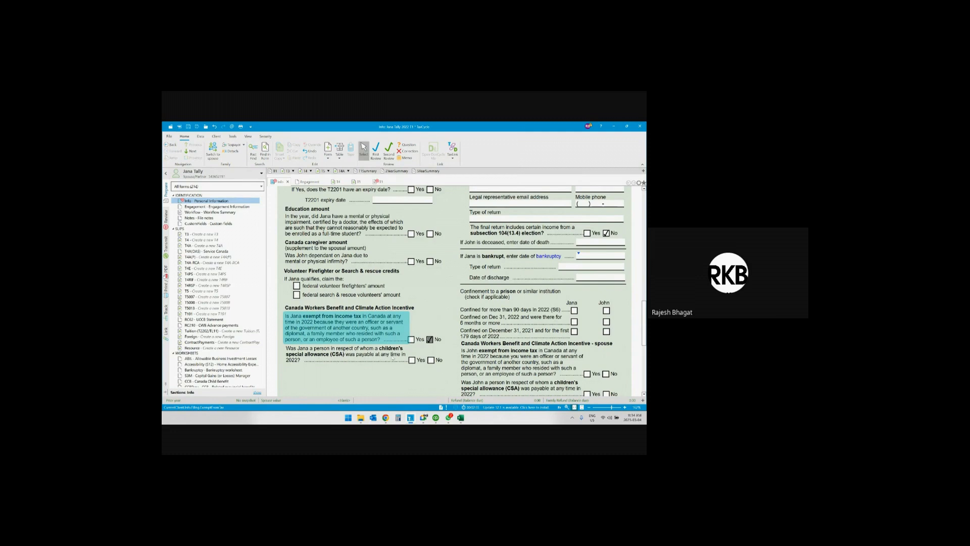
pyautogui.scroll(-1, 450, 357)
pyautogui.scroll(2, 450, 356)
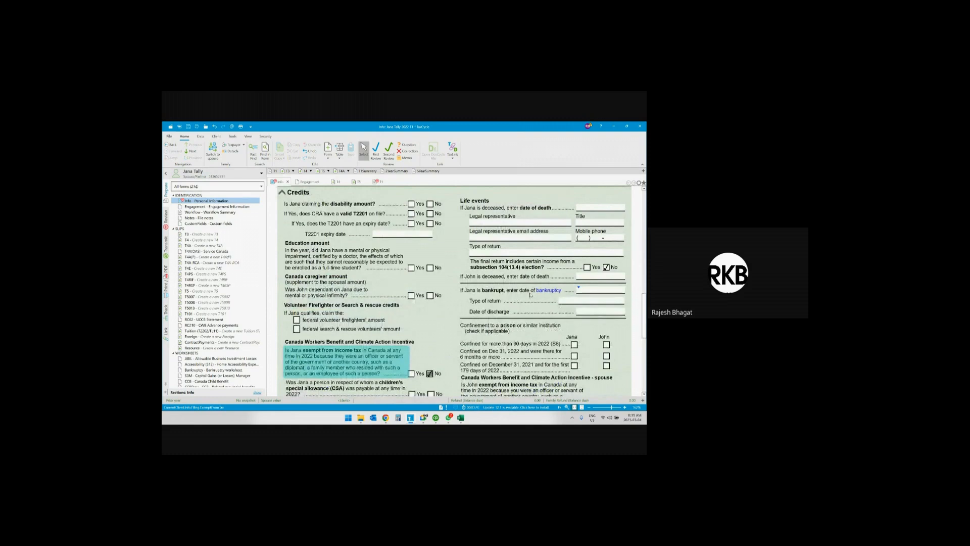
# Examine the prison confinement options and the income tax exemption question under Canada Workers Benefit and Climate Action Incentive - spouse.
pyautogui.scroll(-2, 530, 296)
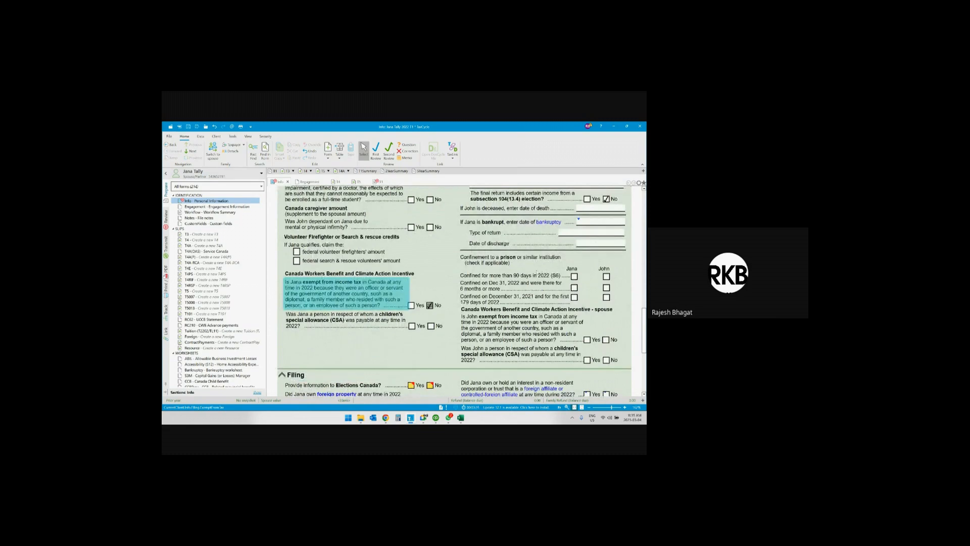
pyautogui.click(511, 263)
pyautogui.scroll(-3, 515, 260)
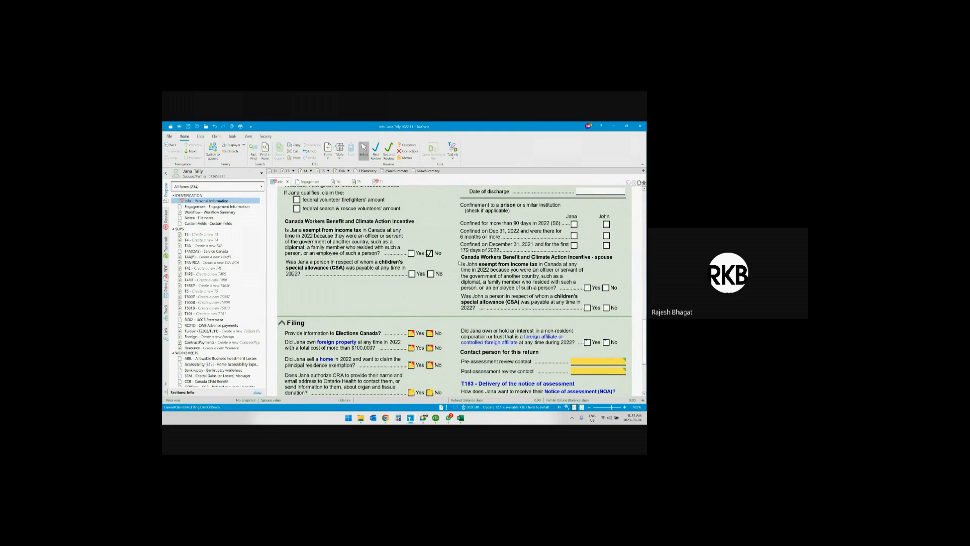
pyautogui.click(587, 287)
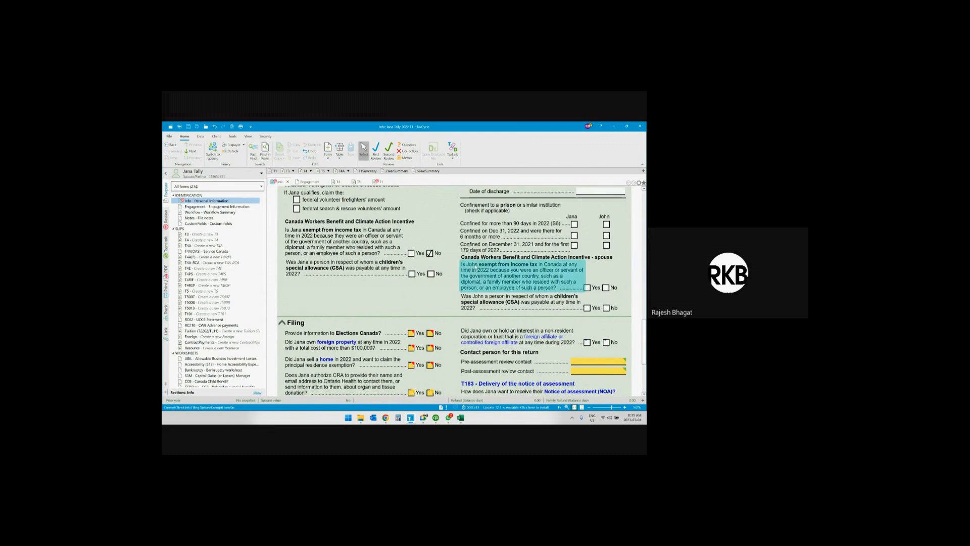
# Answer Yes to providing information to Elections Canada in the Filing section.
pyautogui.scroll(-1, 493, 289)
pyautogui.scroll(-1, 493, 289)
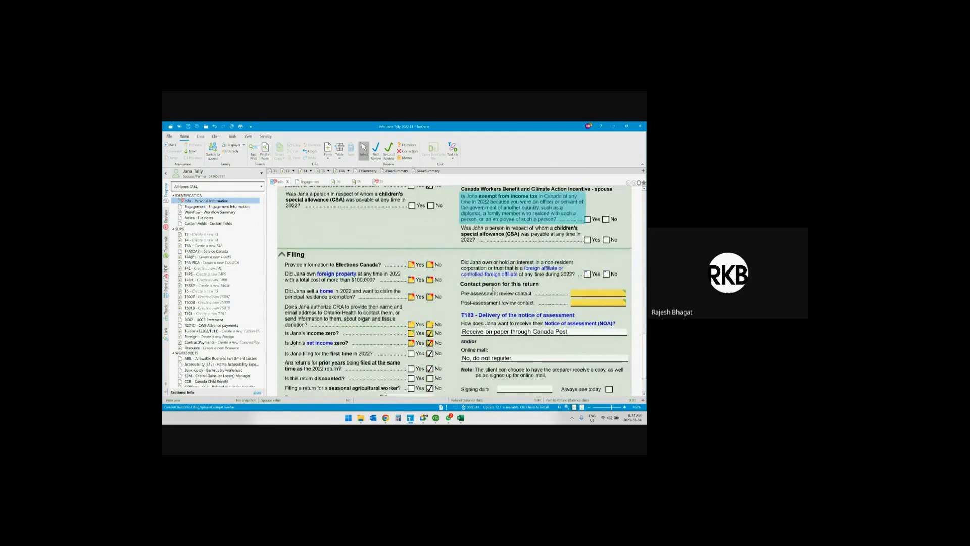
pyautogui.scroll(-1, 493, 289)
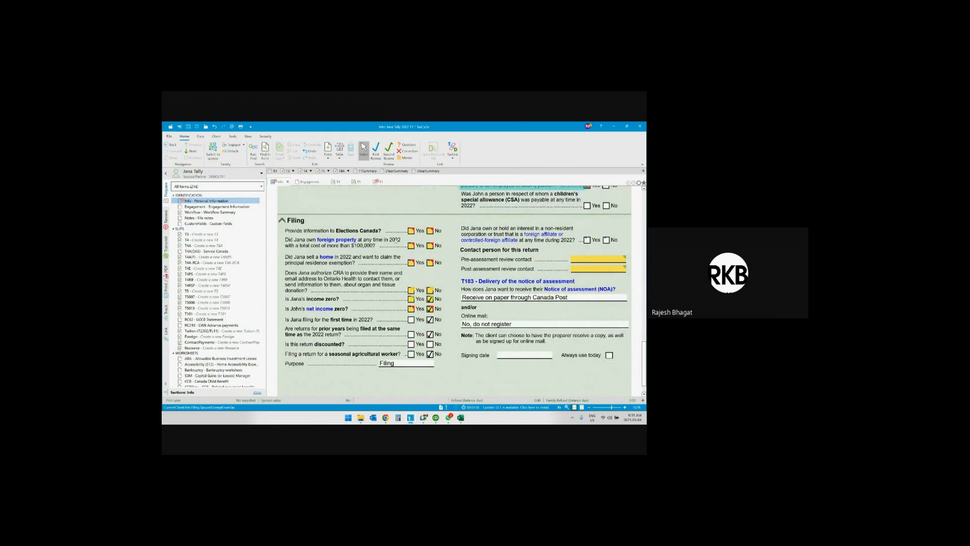
pyautogui.click(411, 231)
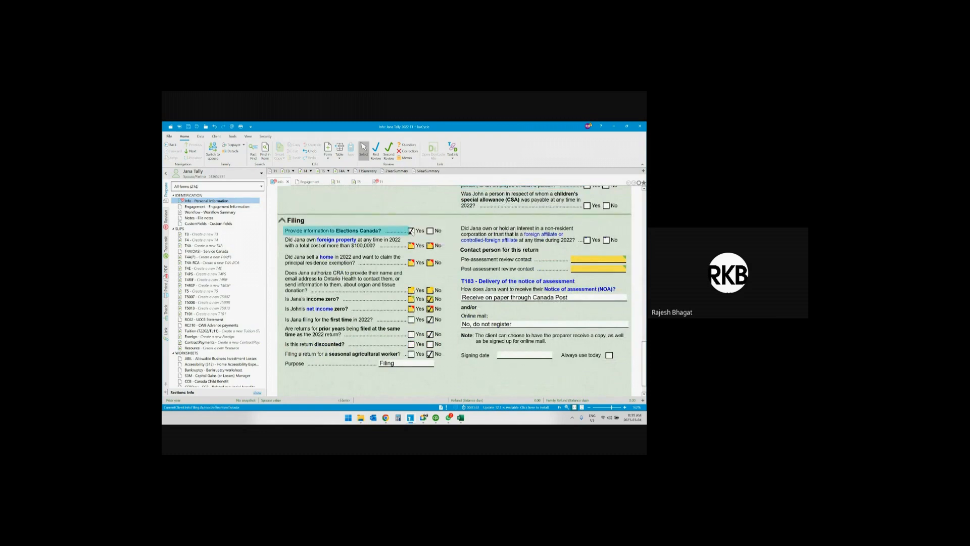
pyautogui.scroll(10, 504, 243)
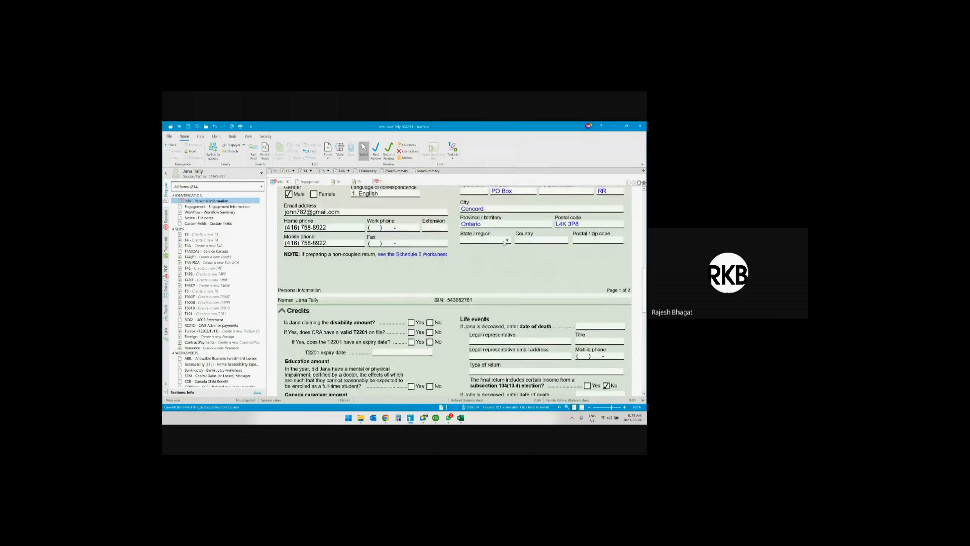
# Answer No to owning foreign property over $100,000 and Yes to the Ontario Health organ and tissue donation authorization in the Filing section.
pyautogui.scroll(5, 505, 243)
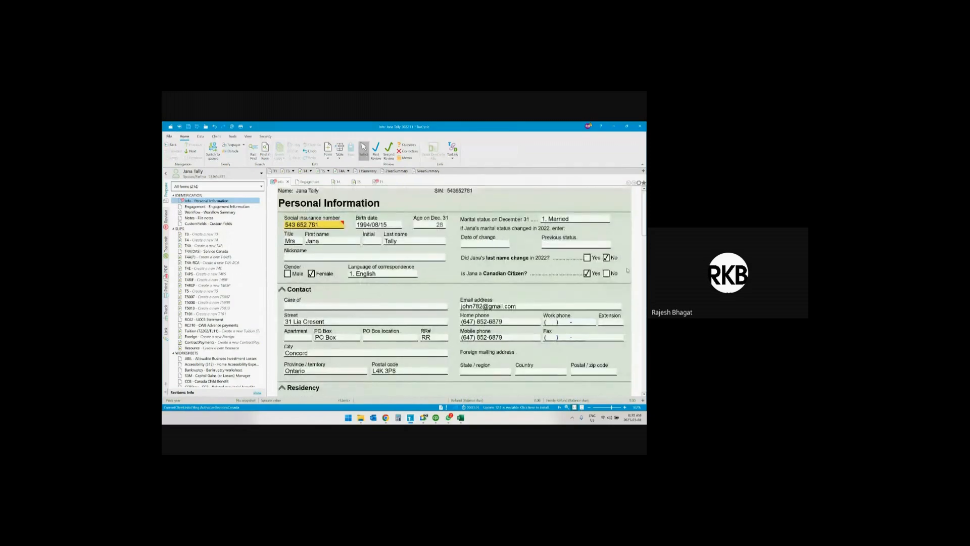
pyautogui.scroll(-15, 419, 268)
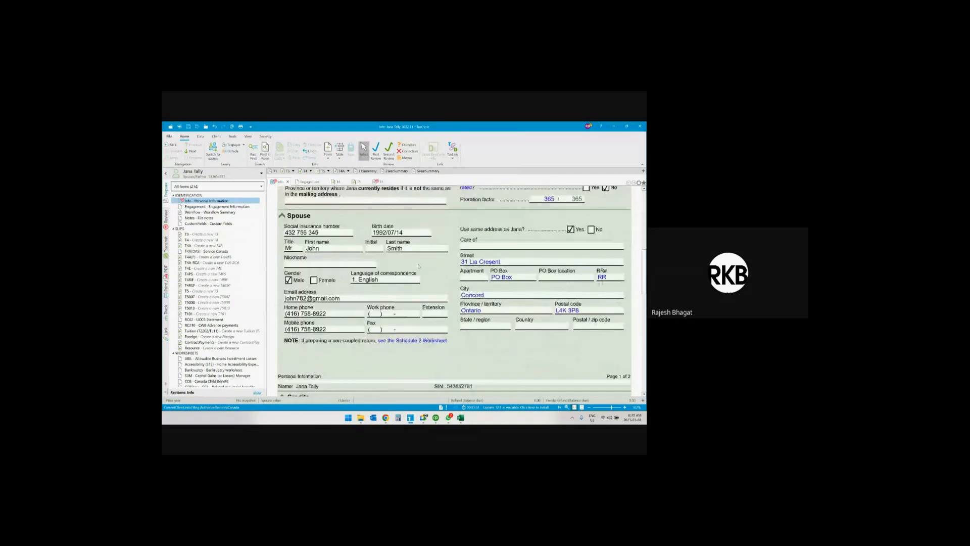
pyautogui.scroll(-3, 419, 267)
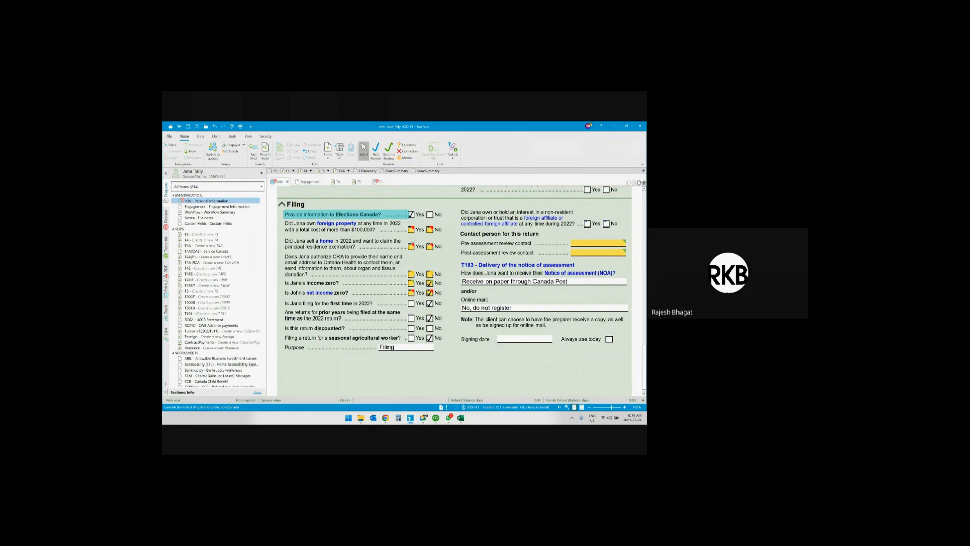
pyautogui.click(430, 229)
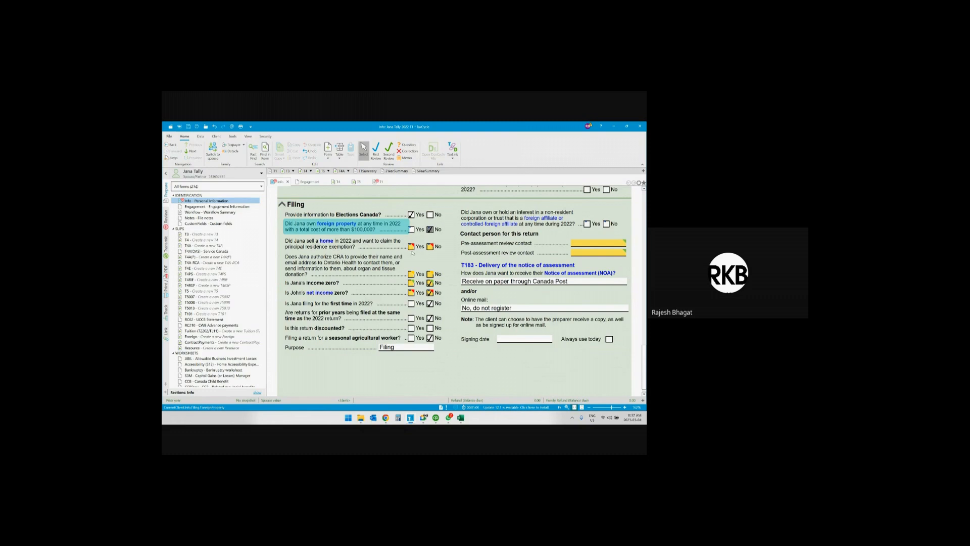
pyautogui.moveTo(412, 248)
pyautogui.moveTo(411, 284)
pyautogui.click(410, 274)
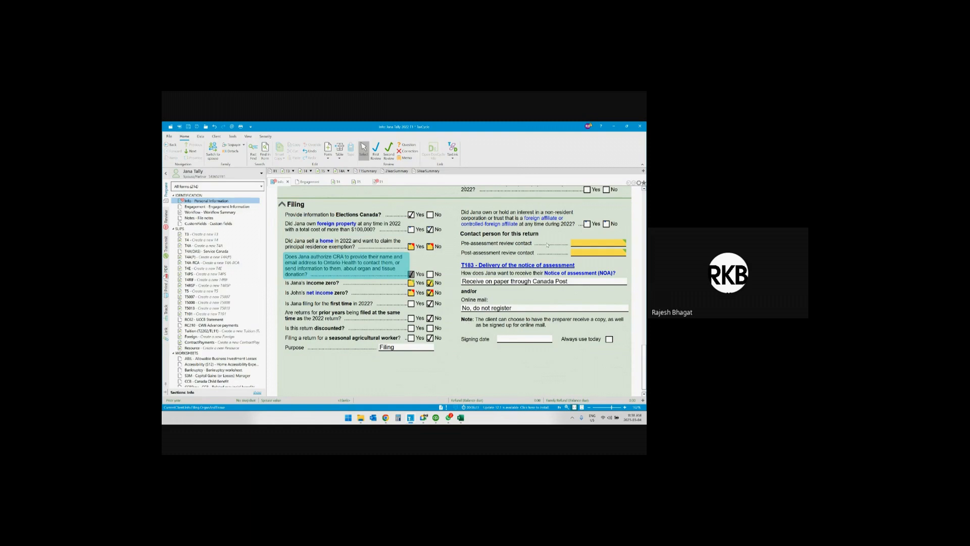
# Set both the pre-assessment and post-assessment review contacts for the return to 2. Contact Preparer.
pyautogui.click(623, 244)
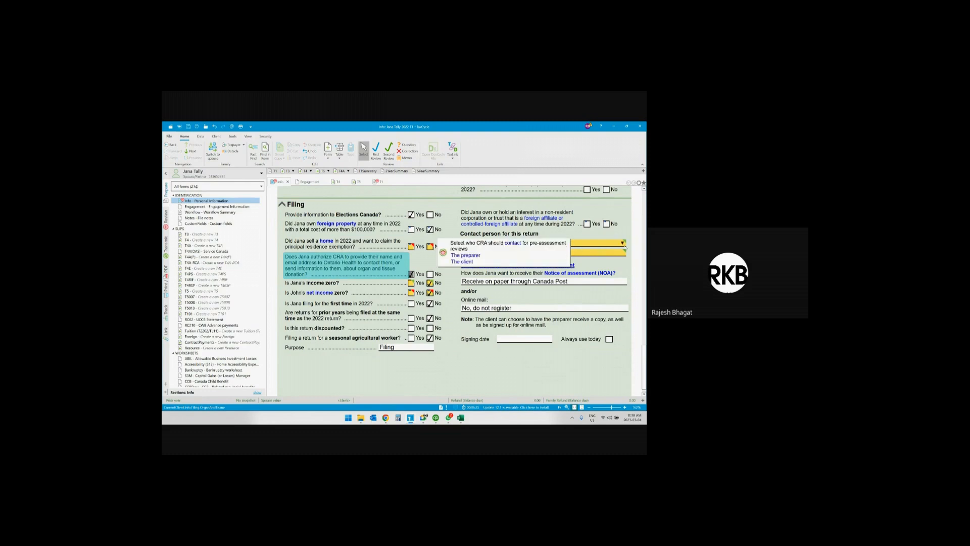
pyautogui.click(624, 243)
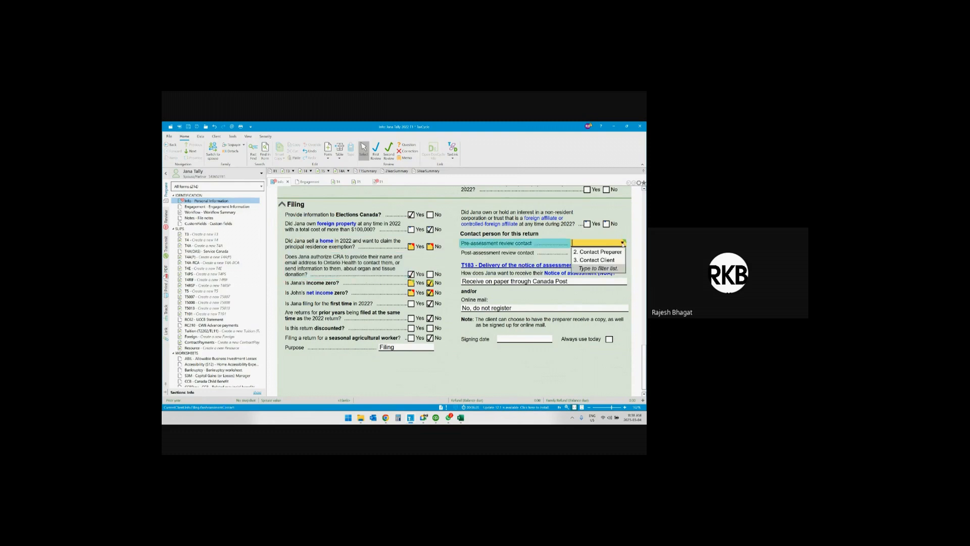
pyautogui.click(598, 251)
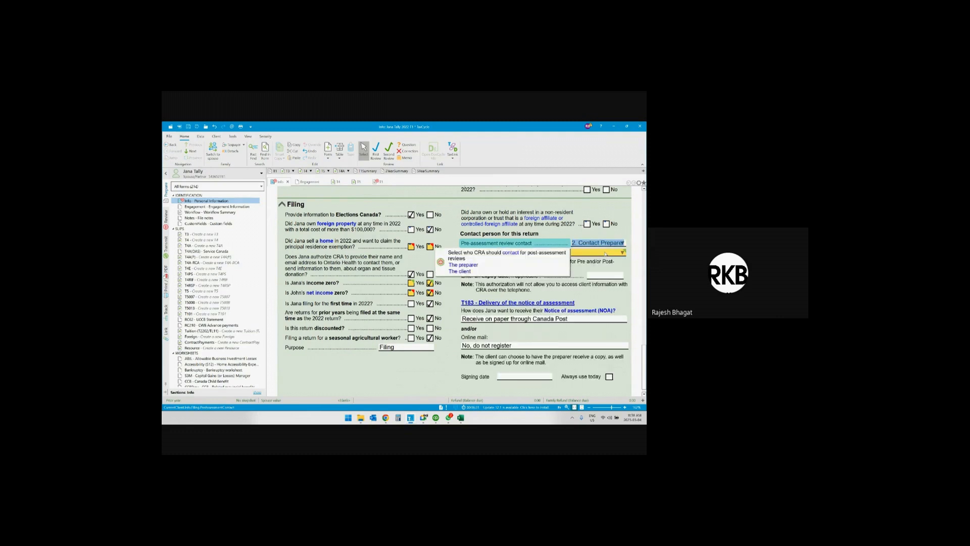
pyautogui.click(599, 252)
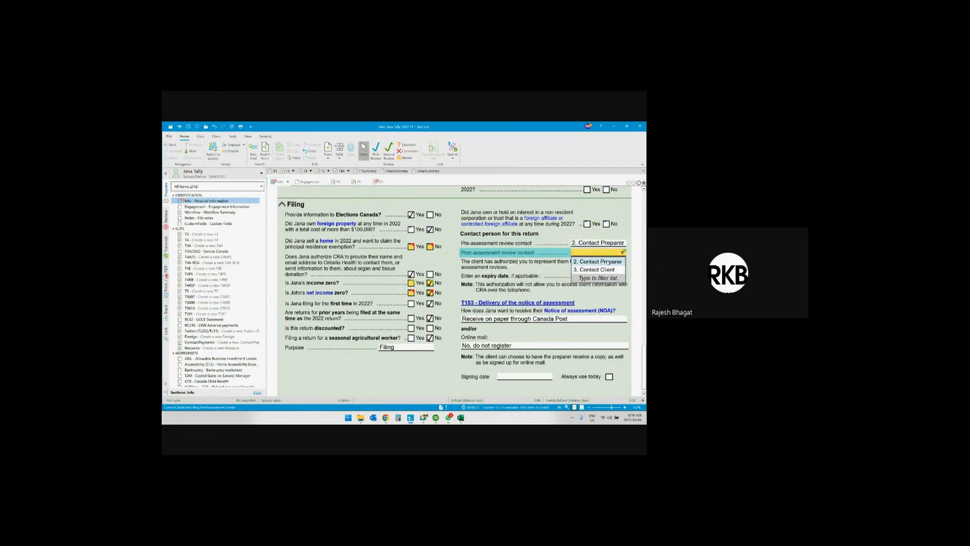
pyautogui.click(609, 263)
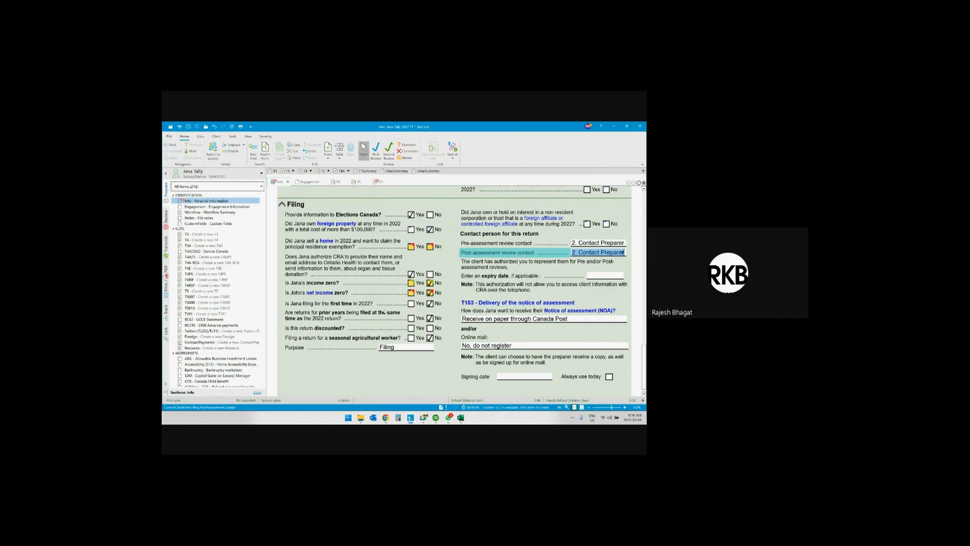
pyautogui.scroll(3, 484, 300)
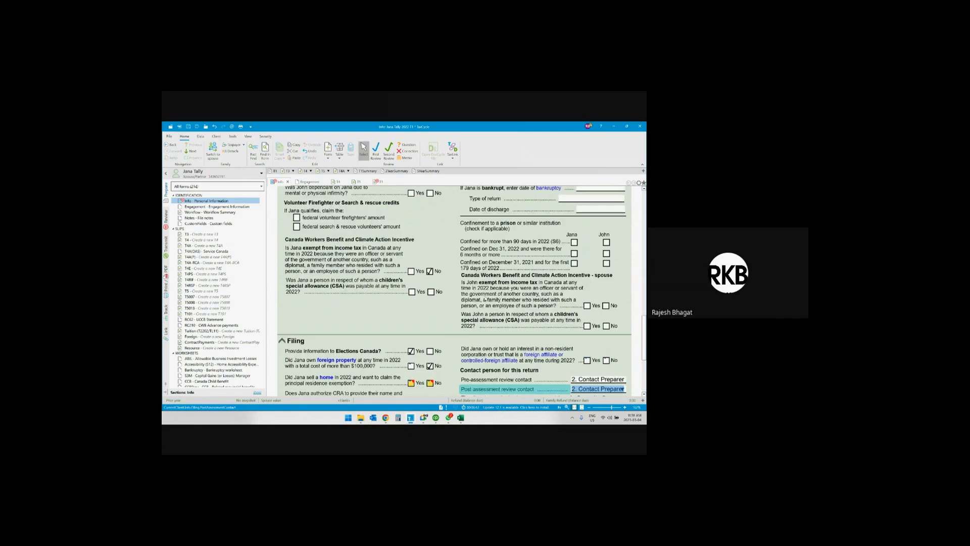
pyautogui.scroll(5, 485, 299)
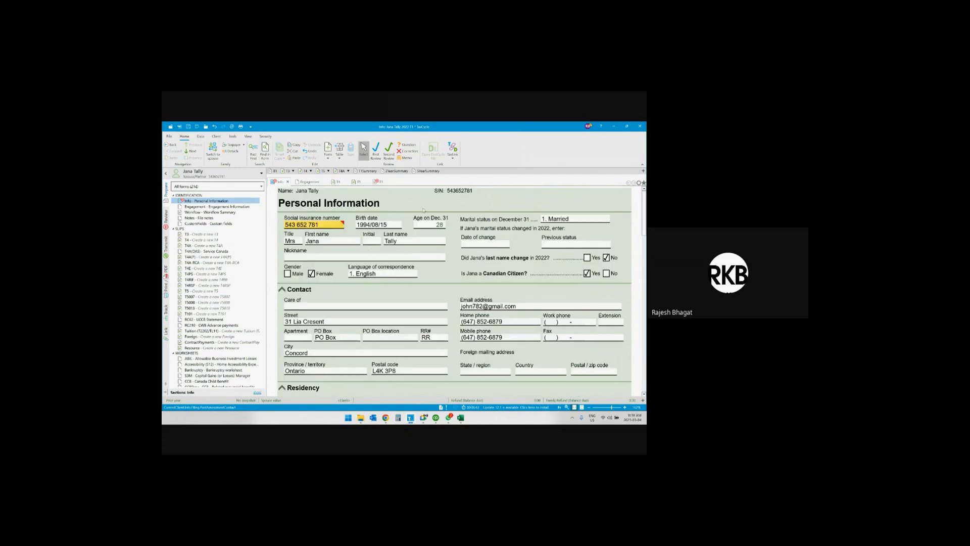